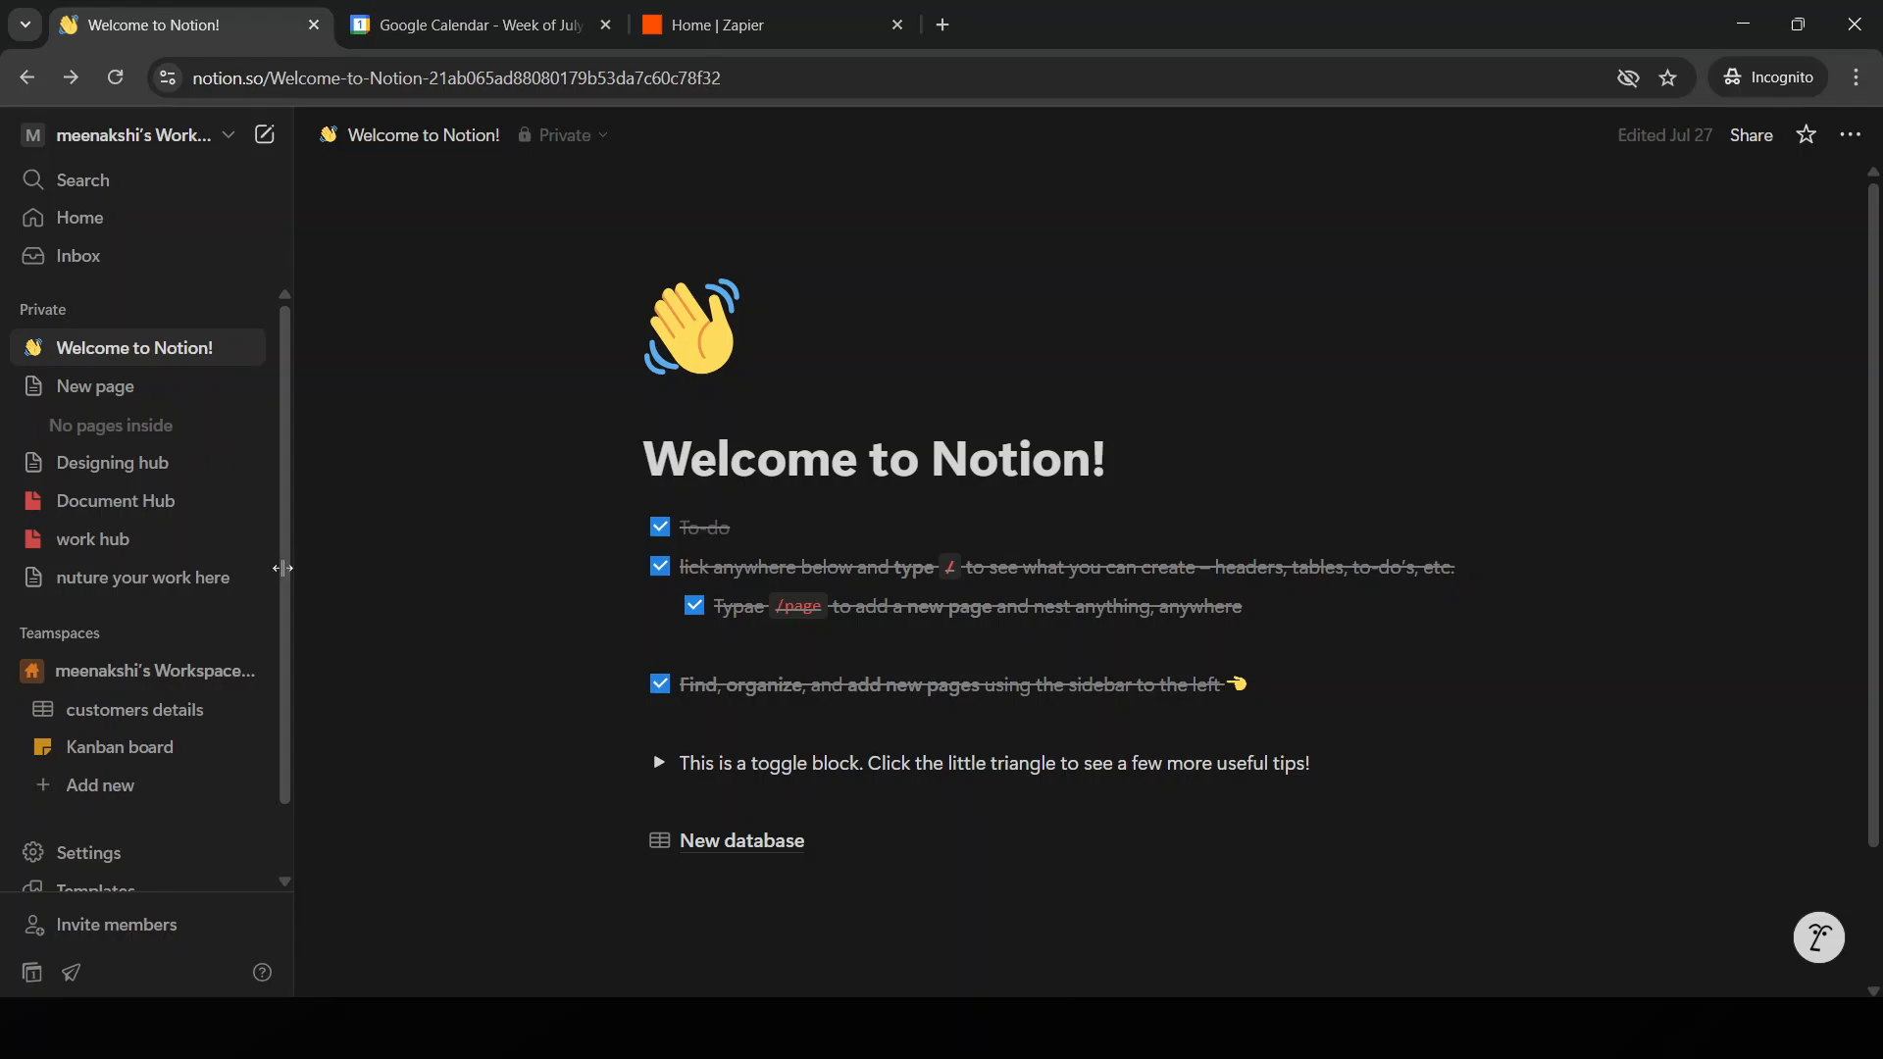
# Open the private page "New page" and place the cursor on the empty line below "page id".
pyautogui.click(127, 388)
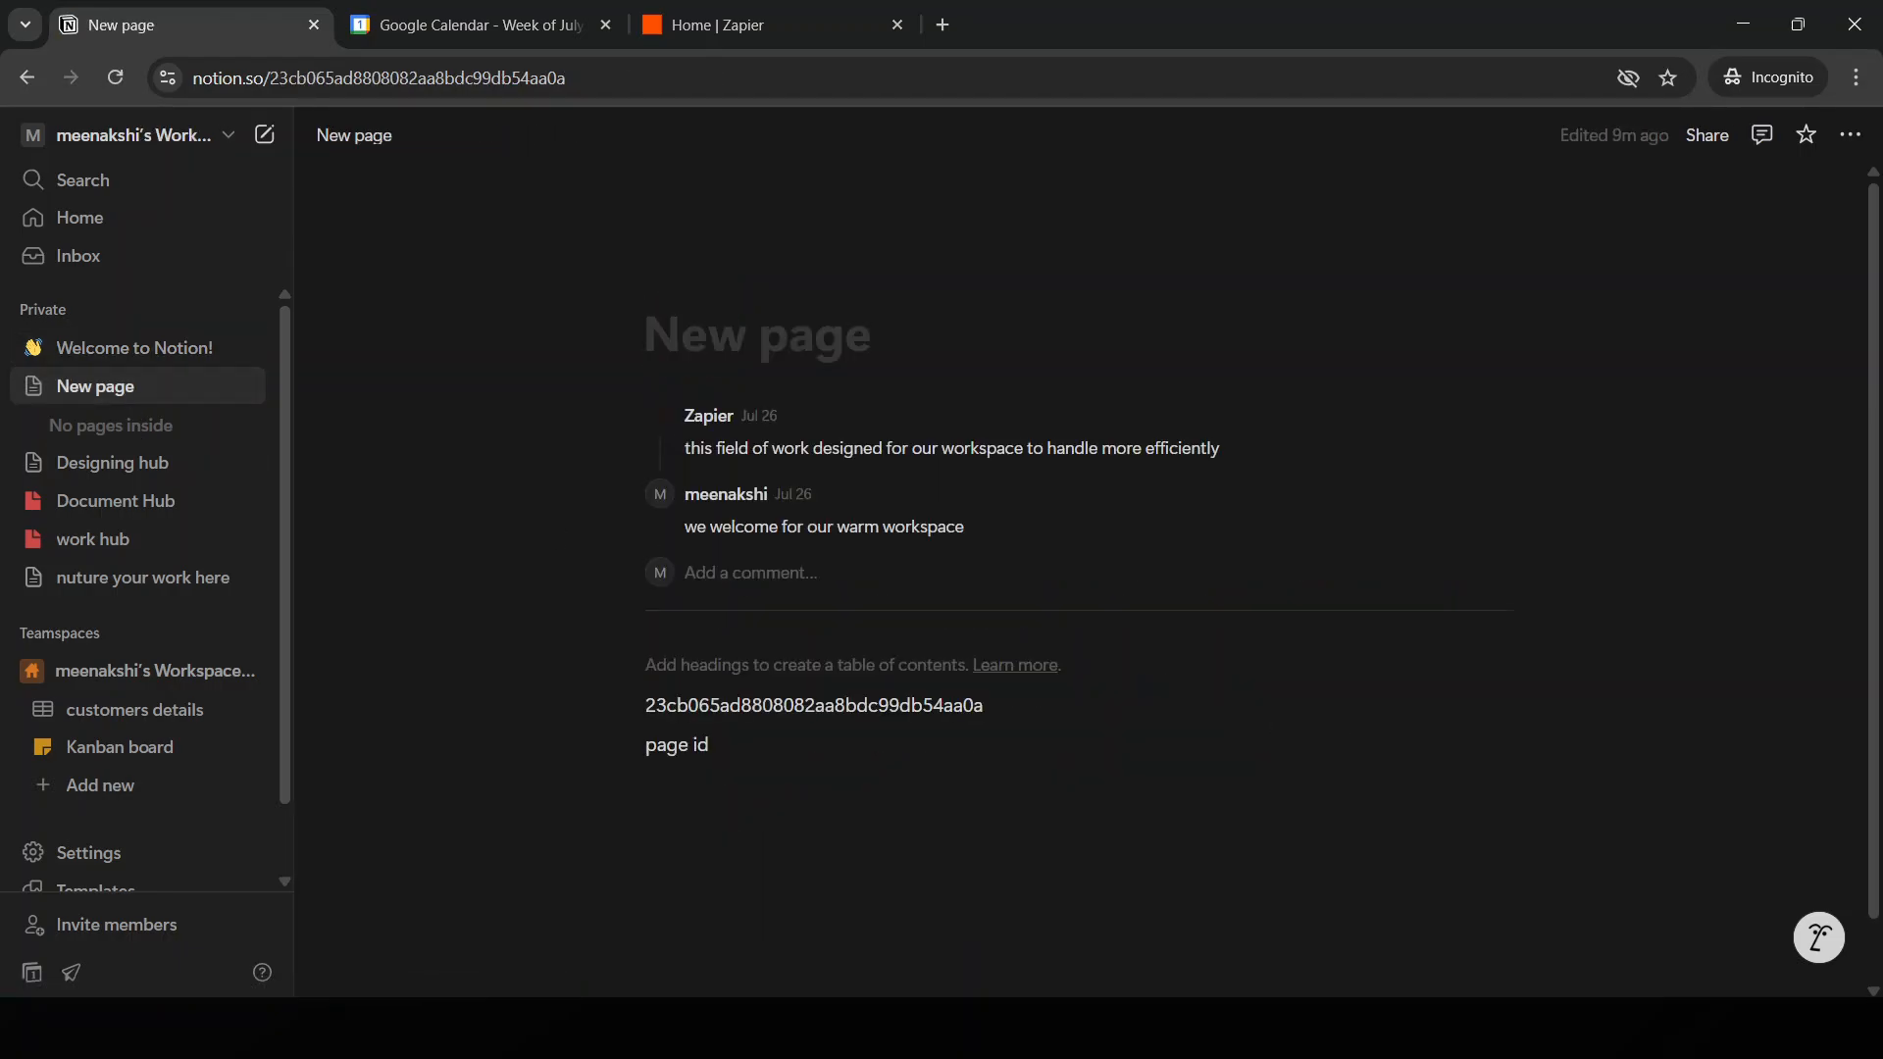
pyautogui.click(800, 827)
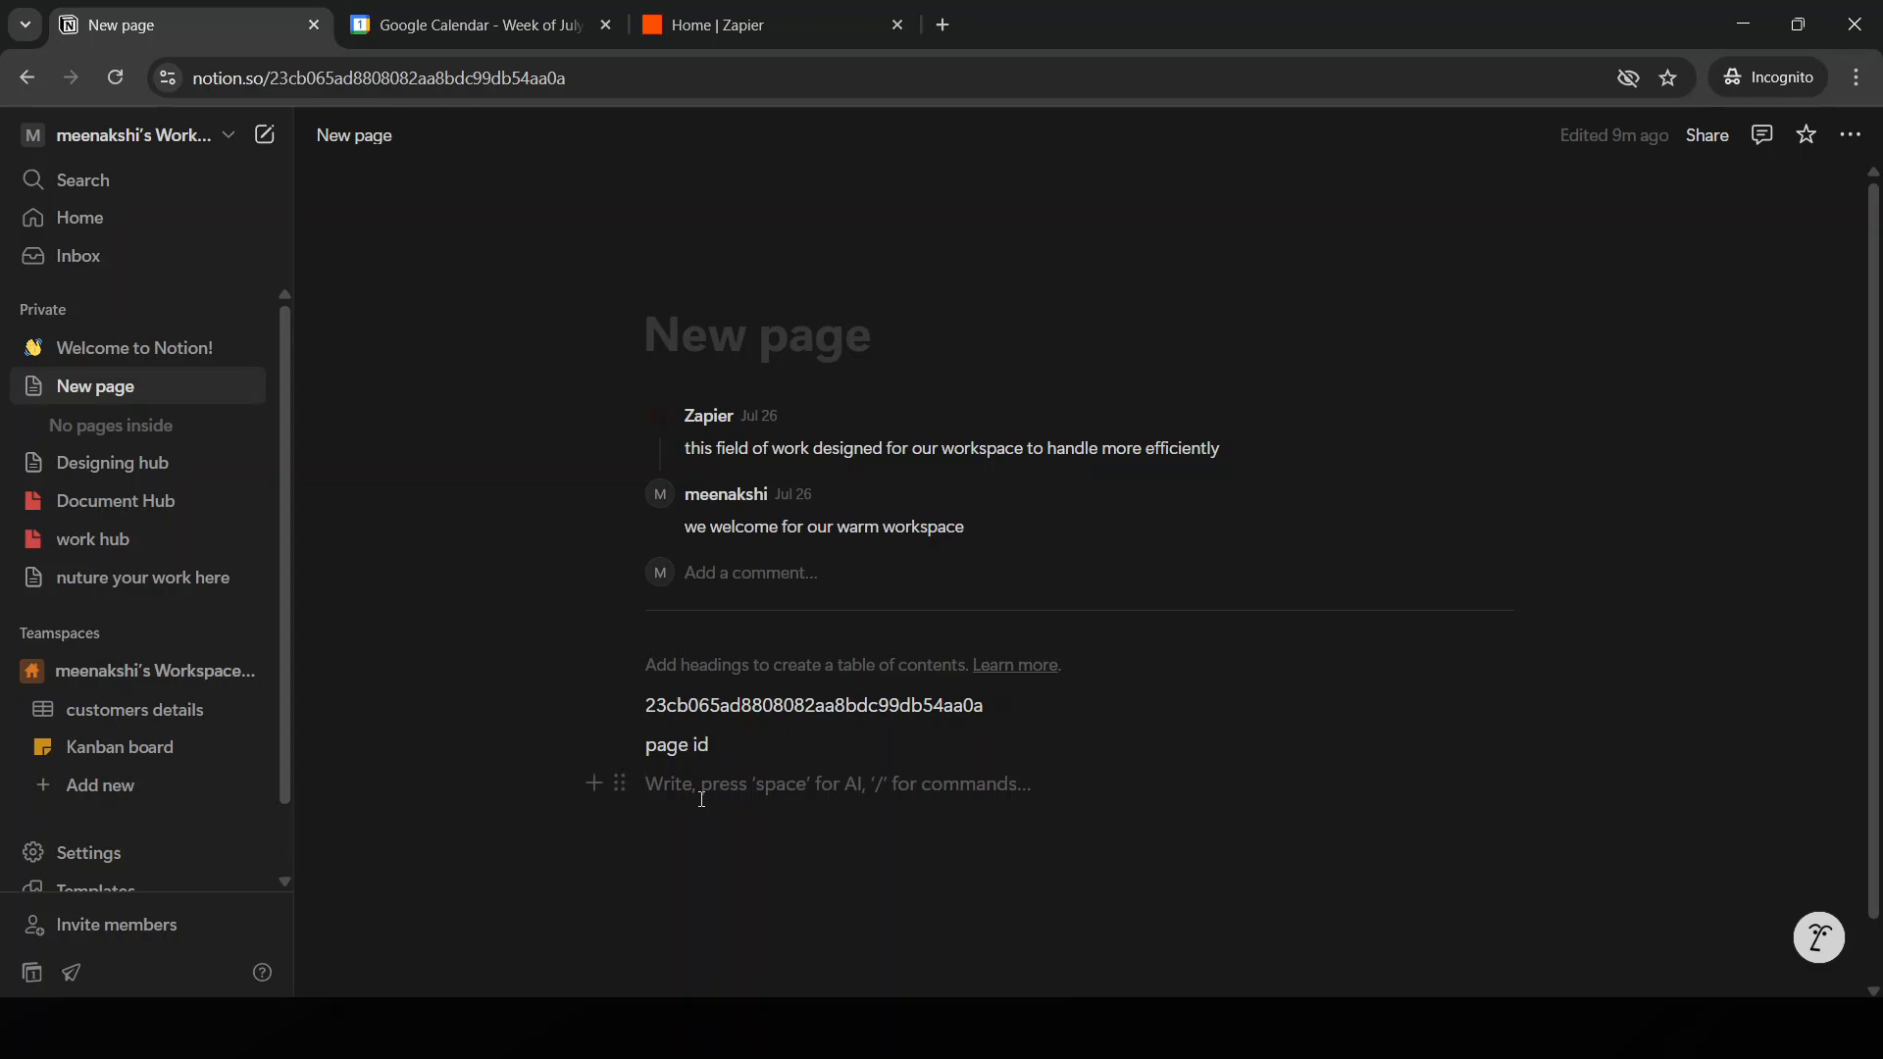
pyautogui.click(620, 783)
pyautogui.moveTo(485, 645)
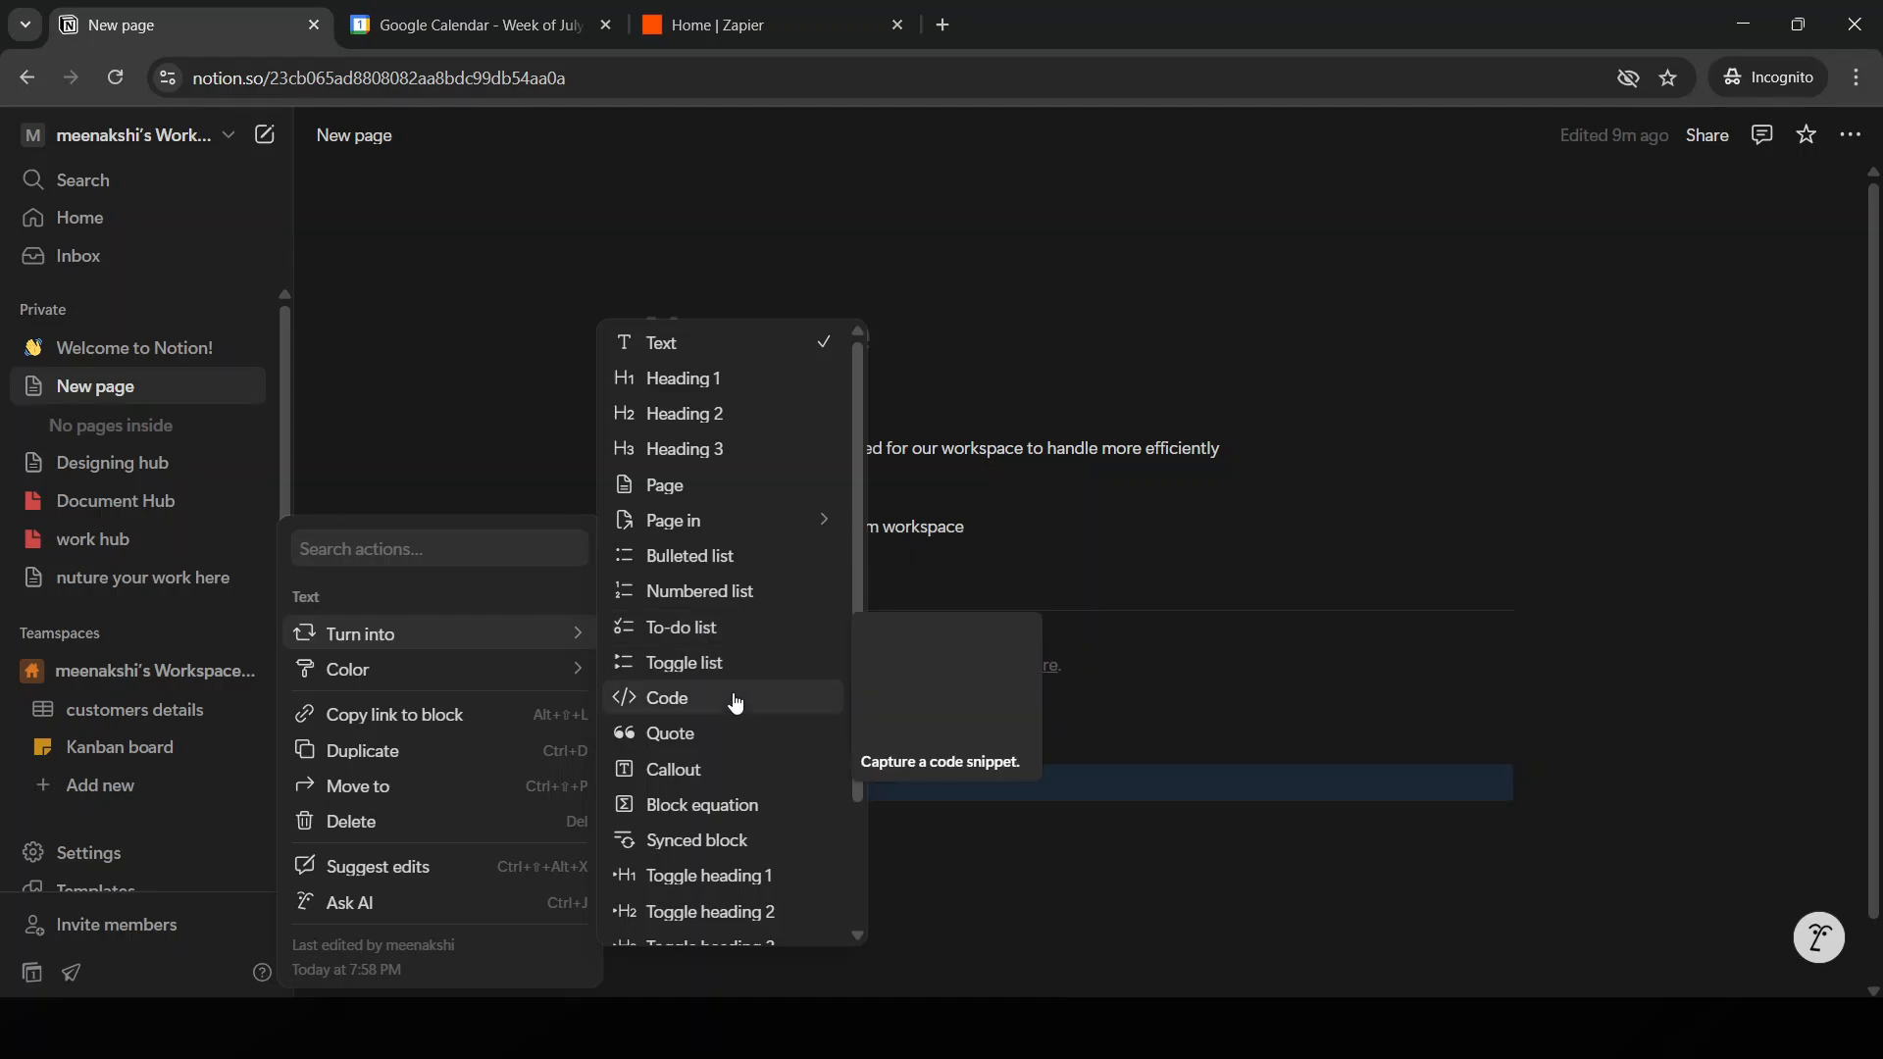
pyautogui.press('Escape')
# Turn the empty line below "page id" into a toggle list using the /toggle command.
pyautogui.click(757, 788)
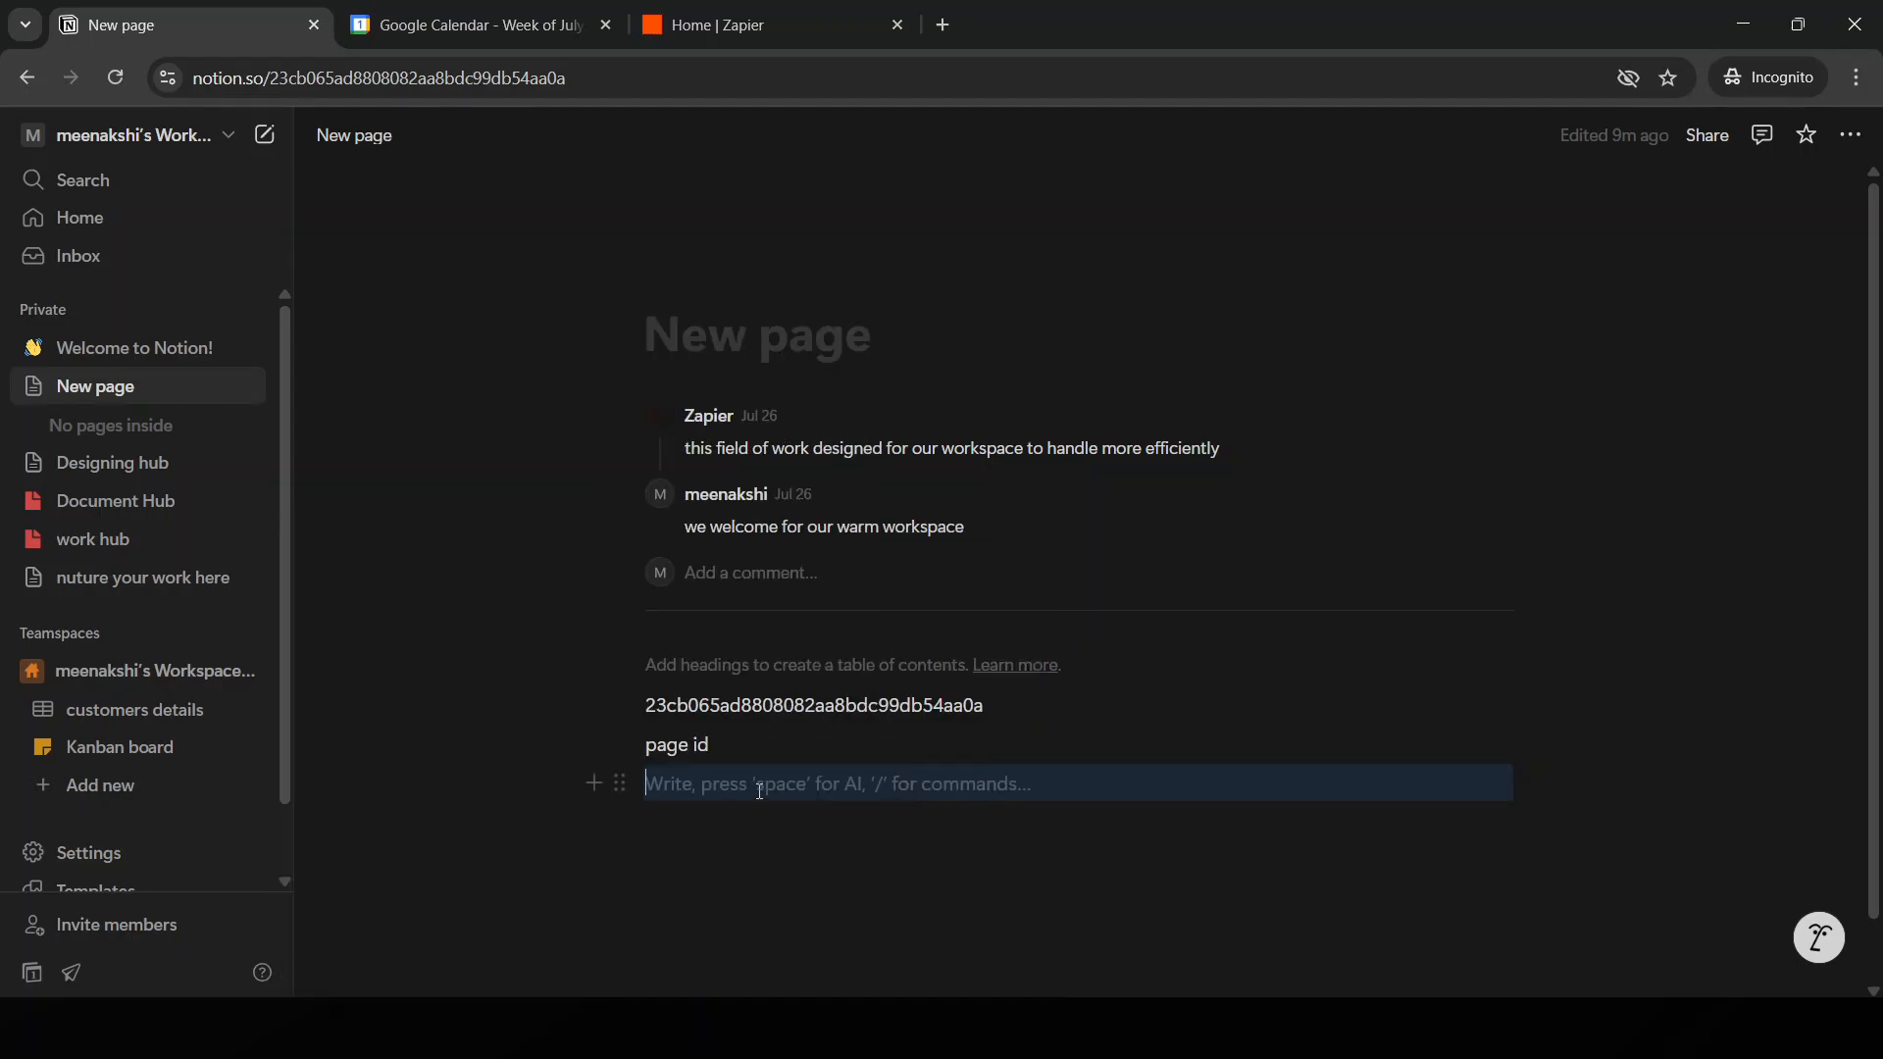
pyautogui.write('/t')
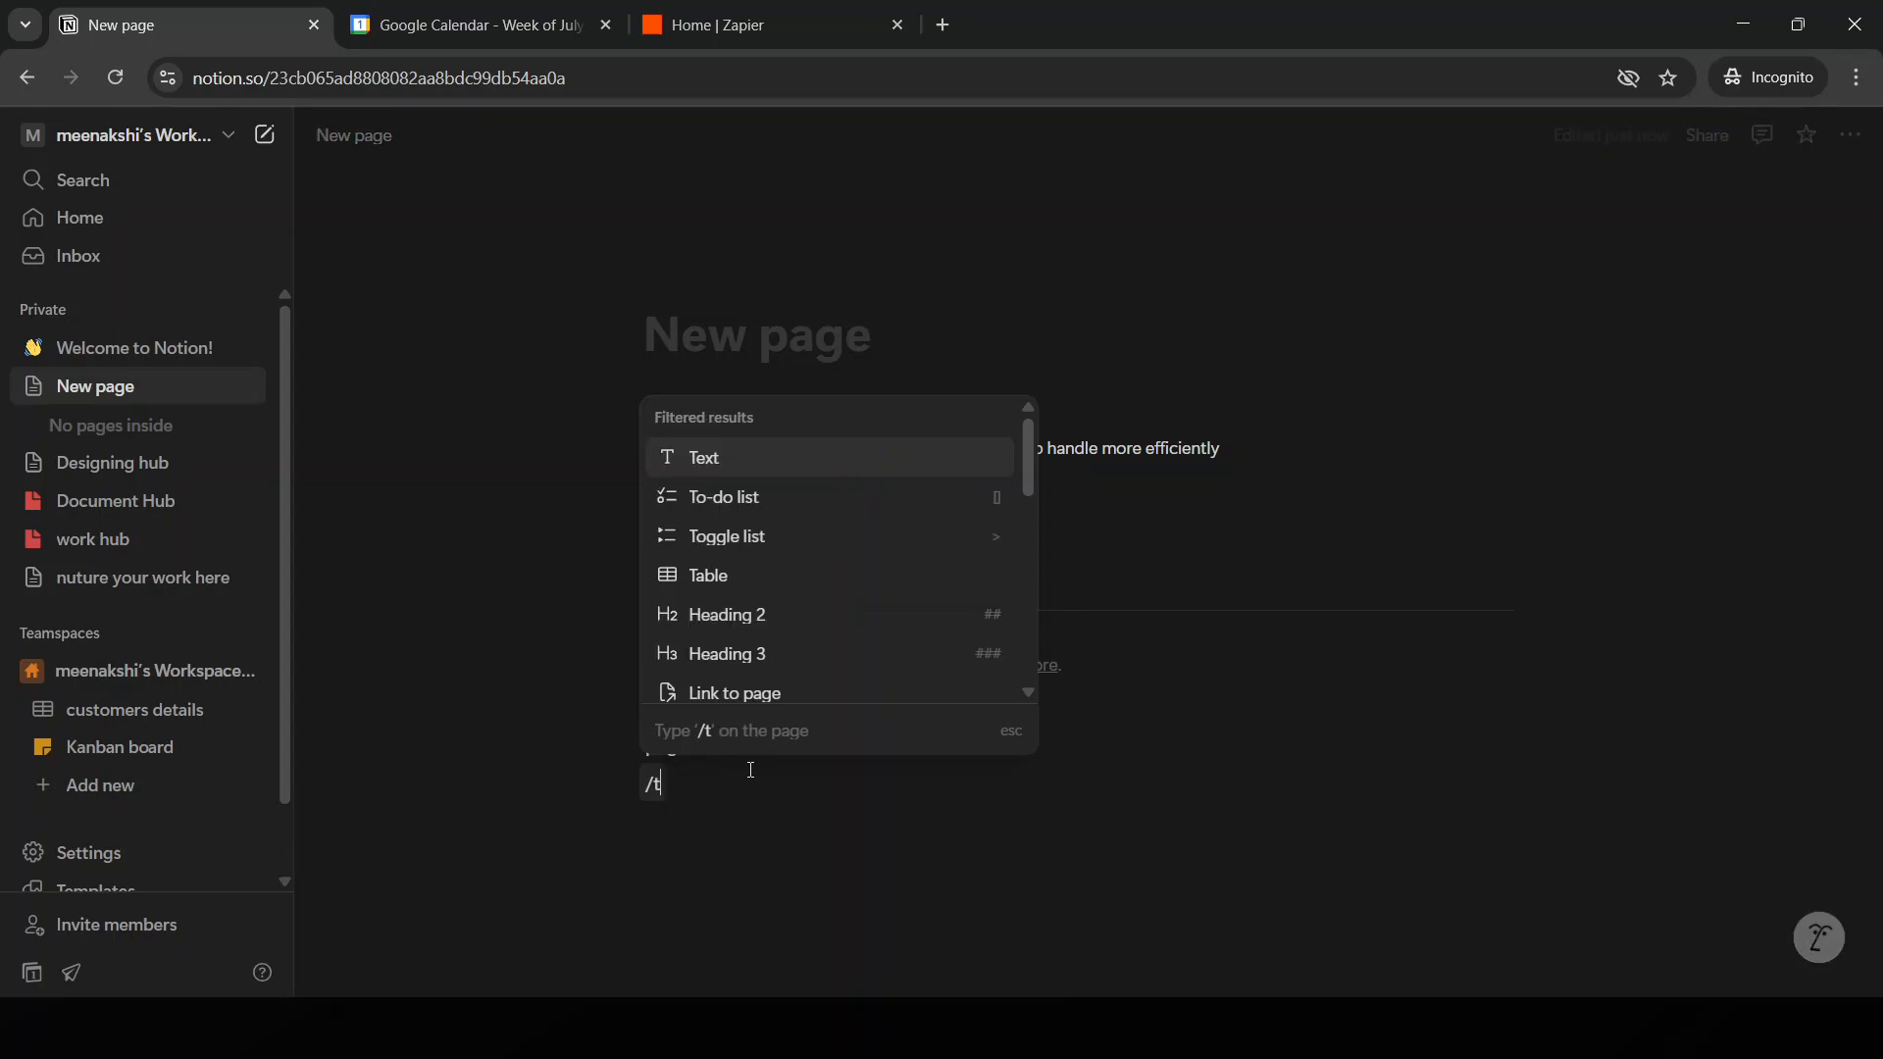
pyautogui.write('o')
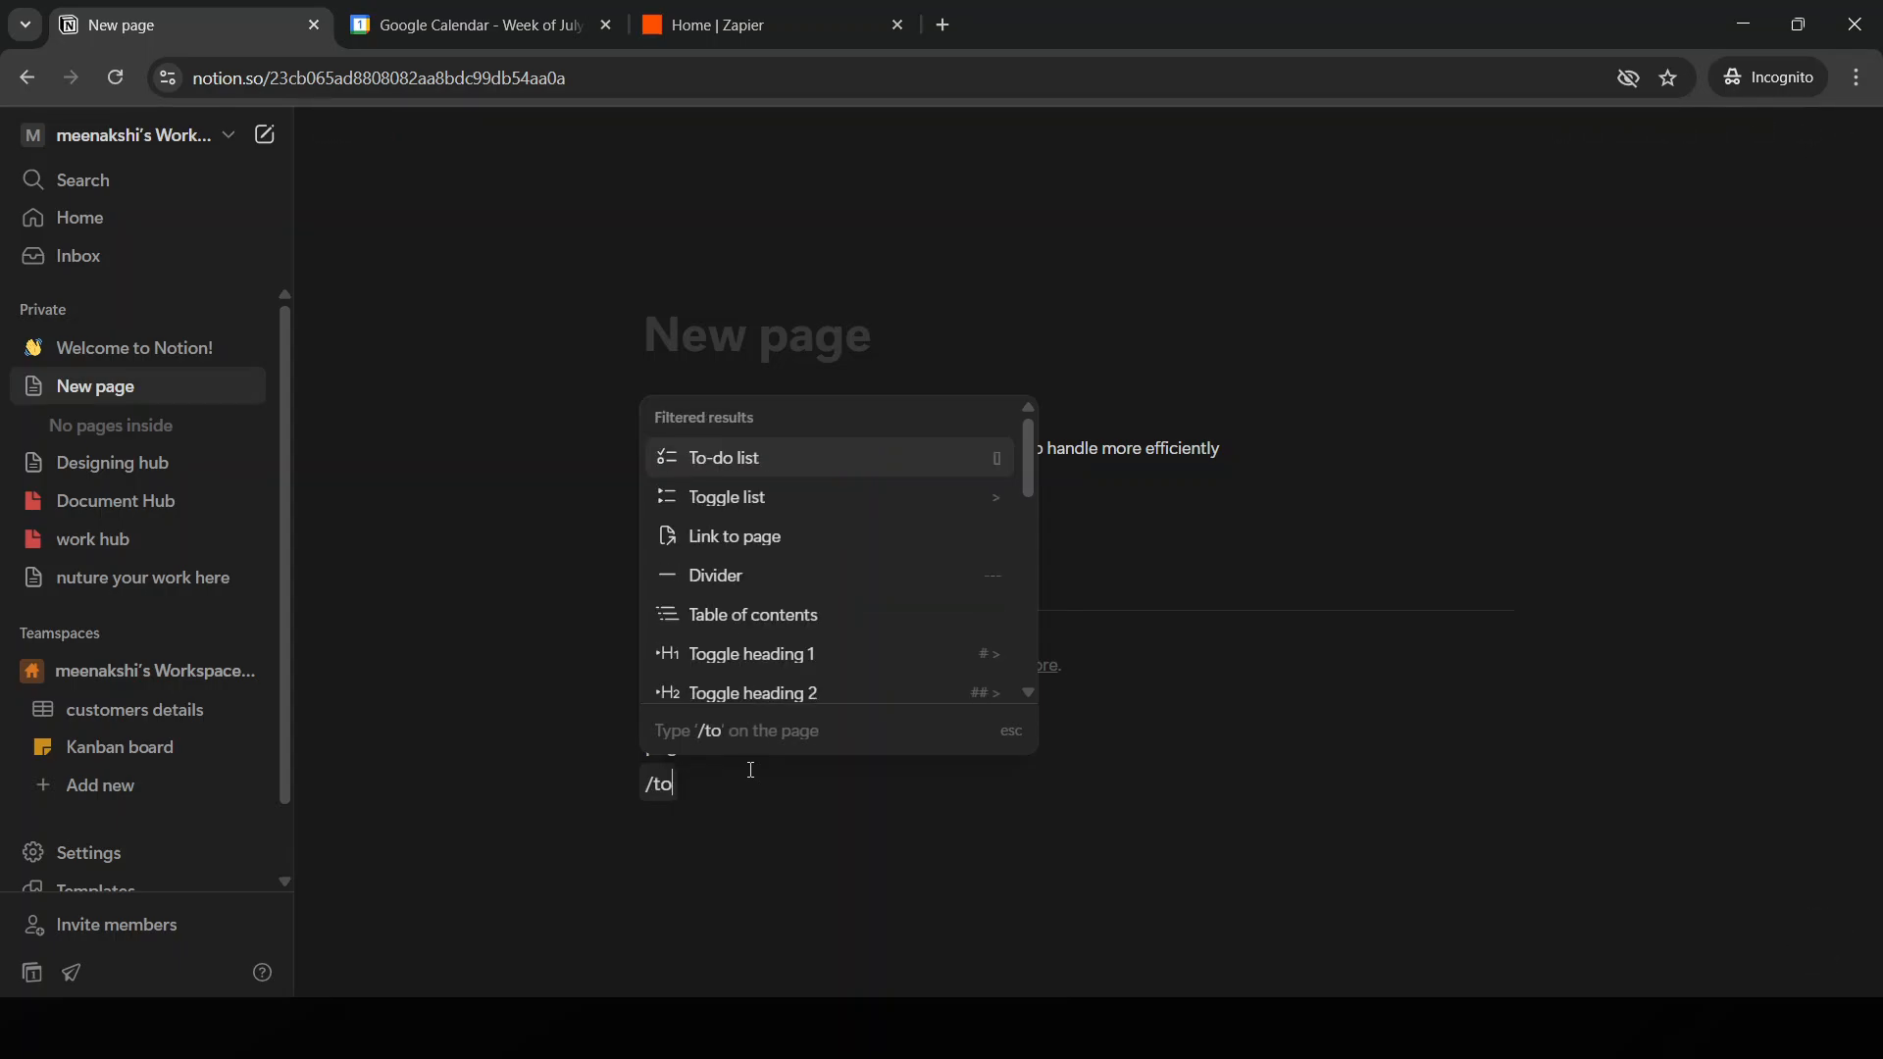
pyautogui.write('ggle')
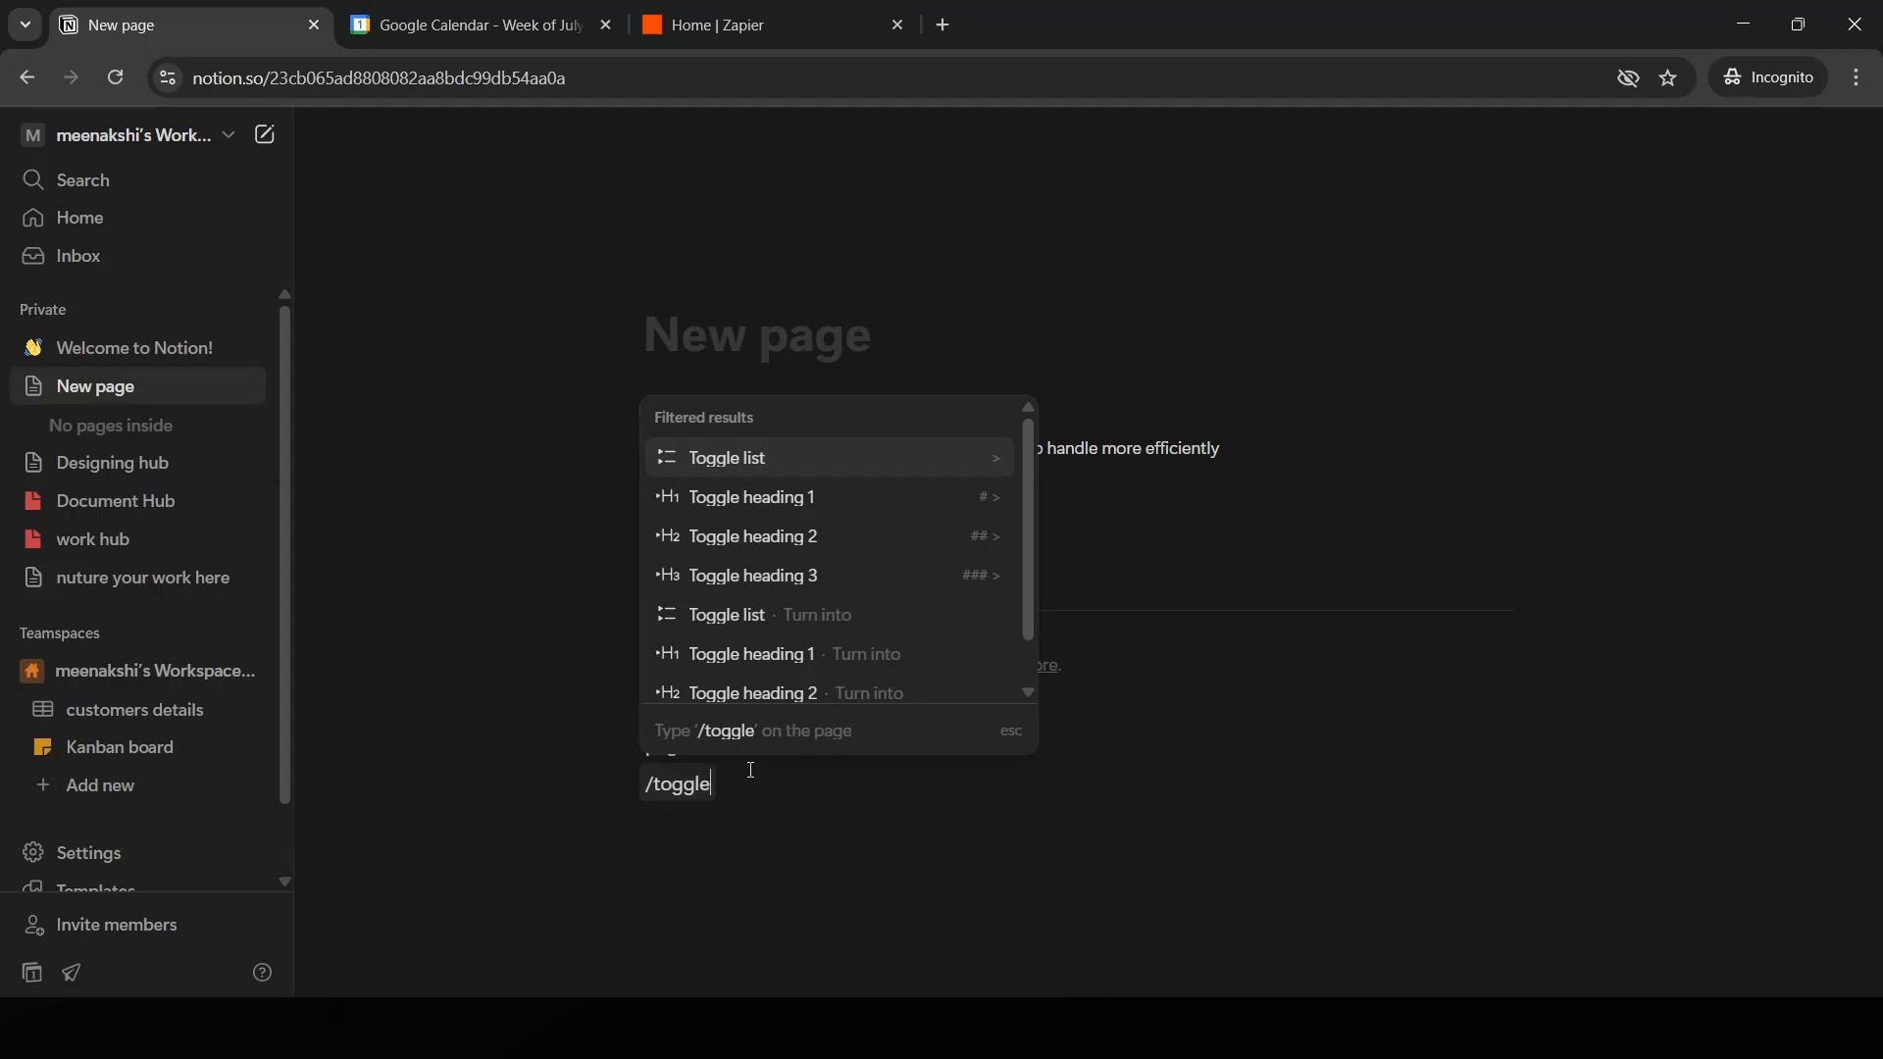
pyautogui.scroll(-1, 798, 559)
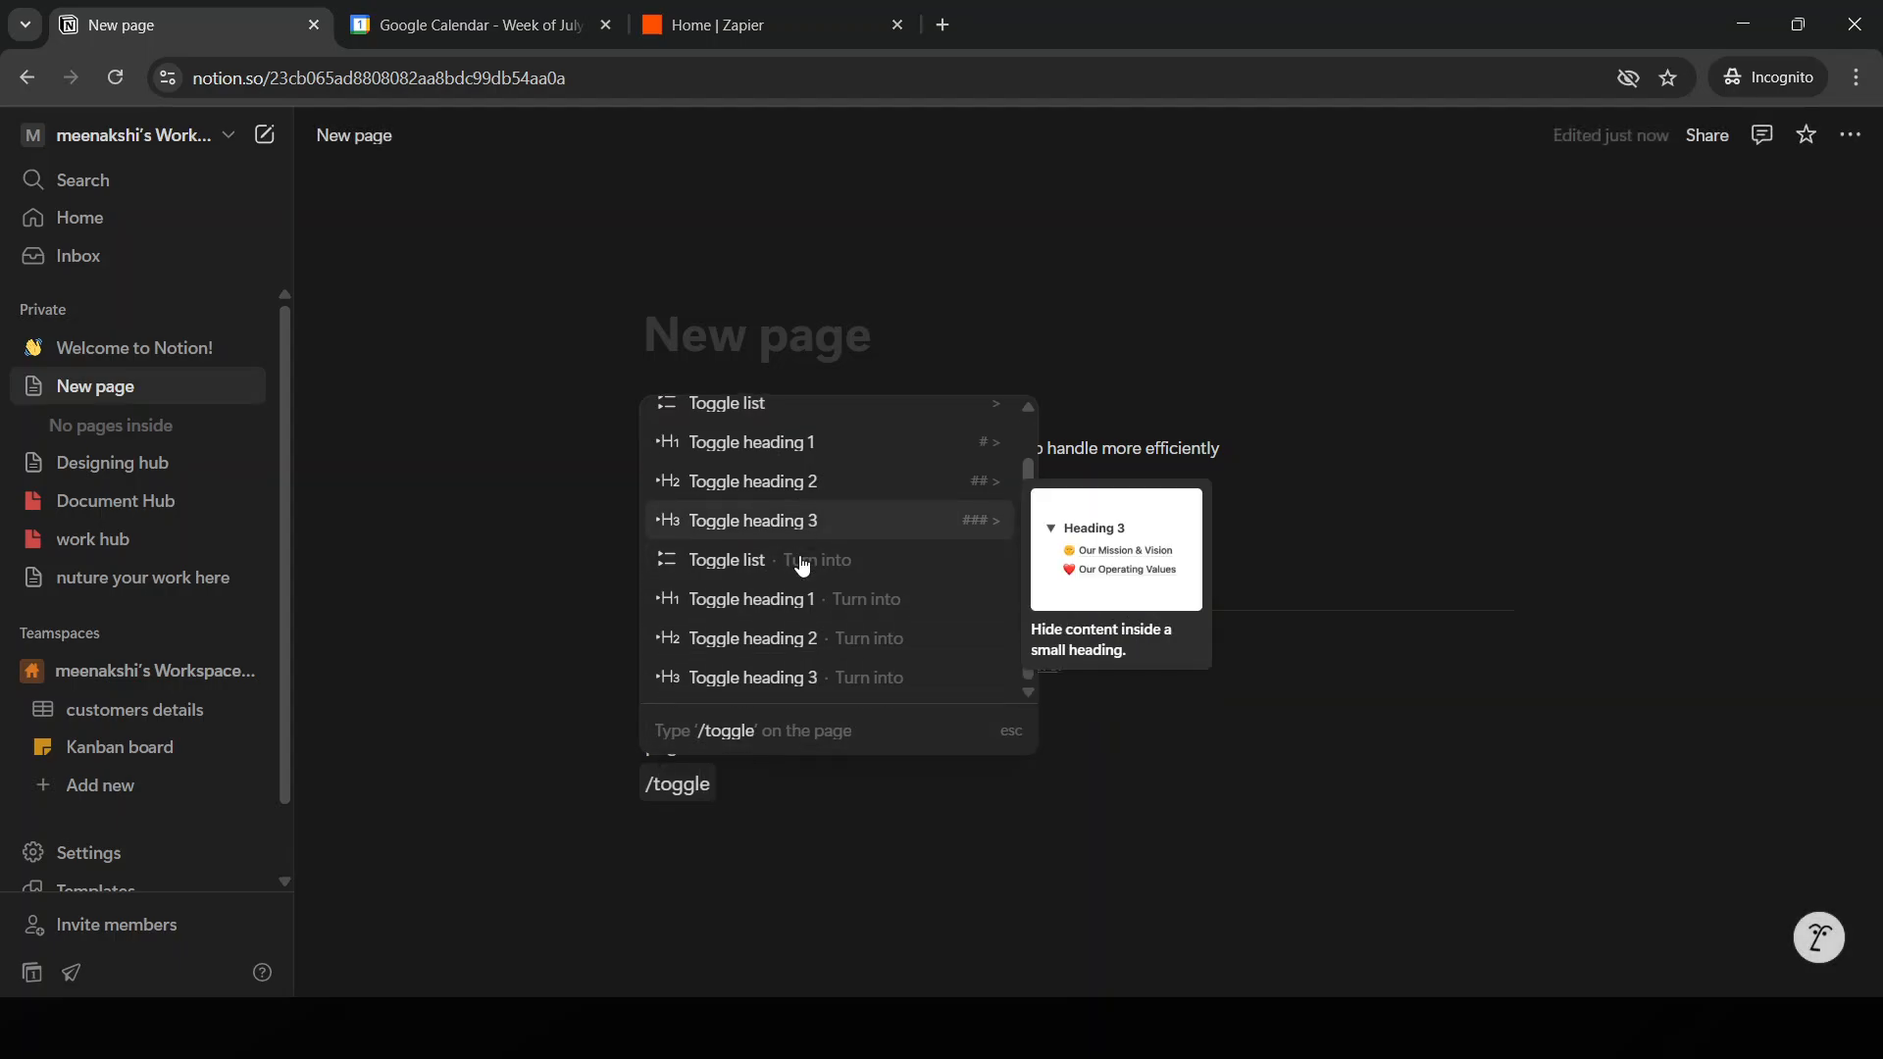
pyautogui.scroll(1, 916, 609)
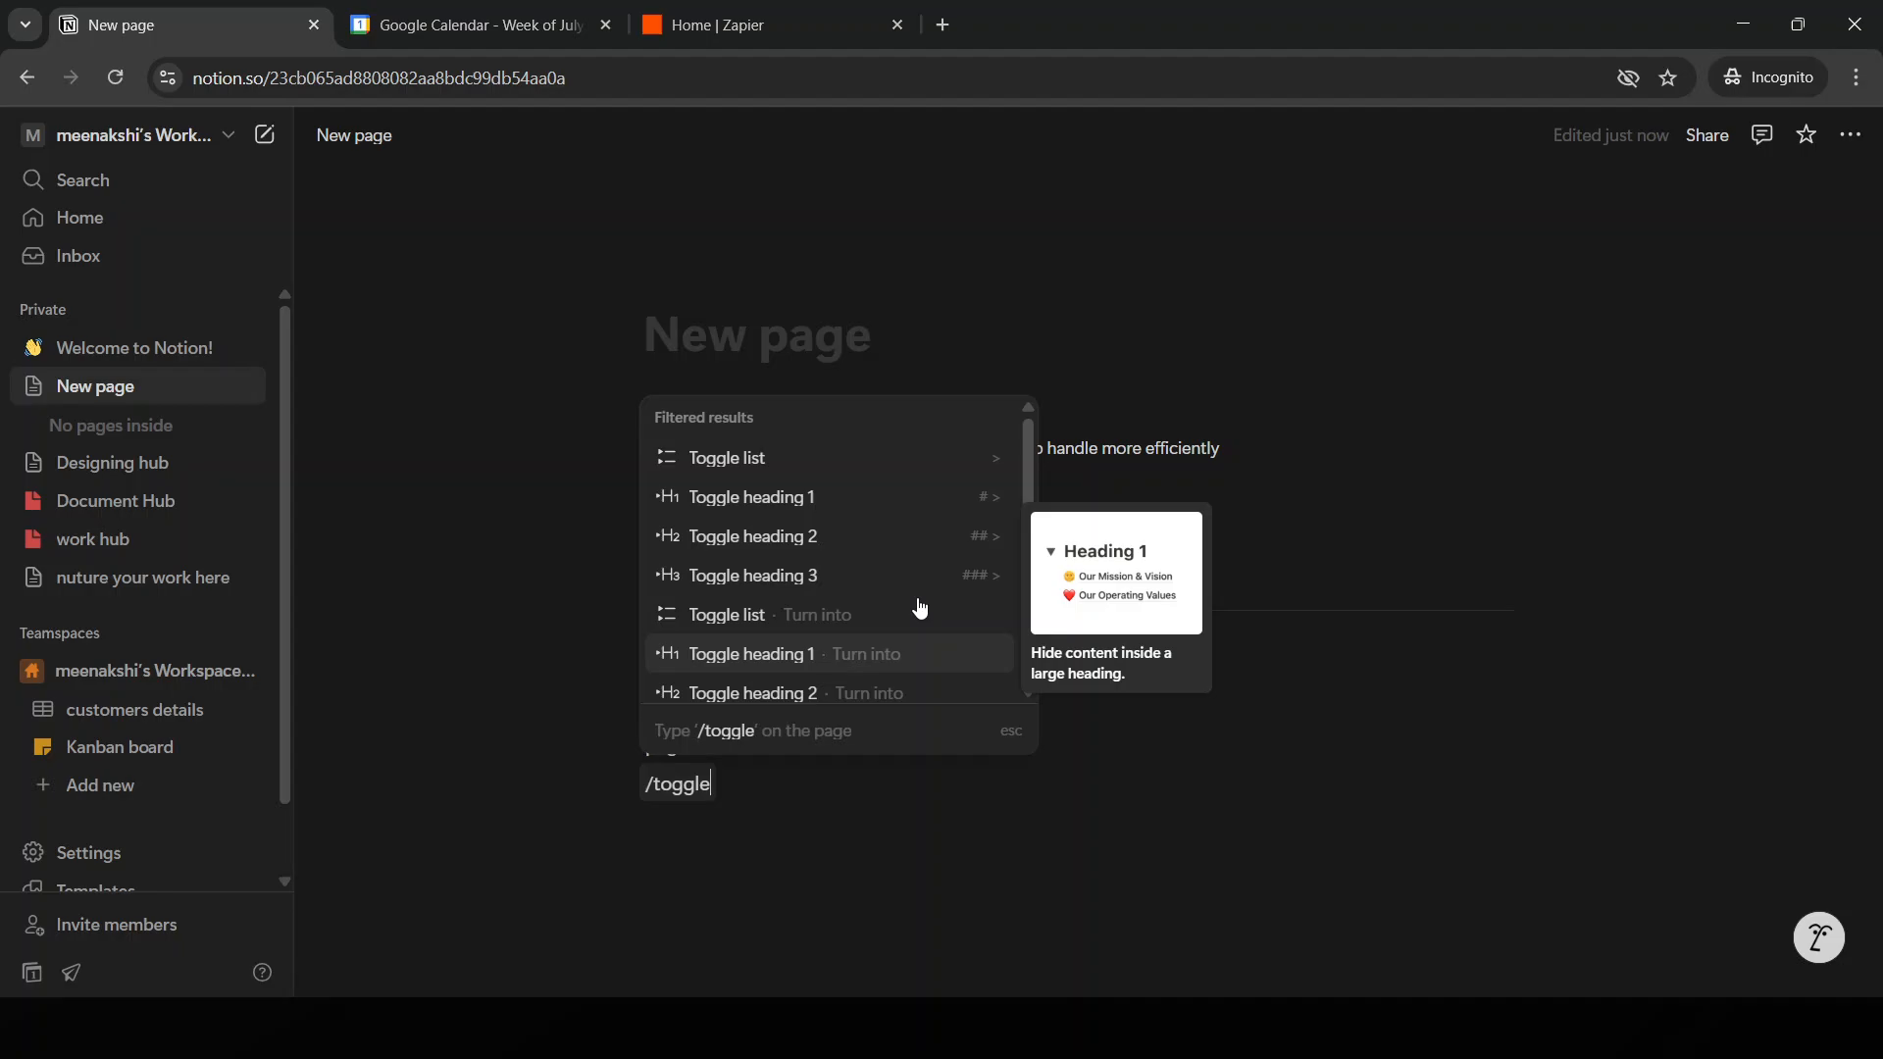
pyautogui.click(842, 615)
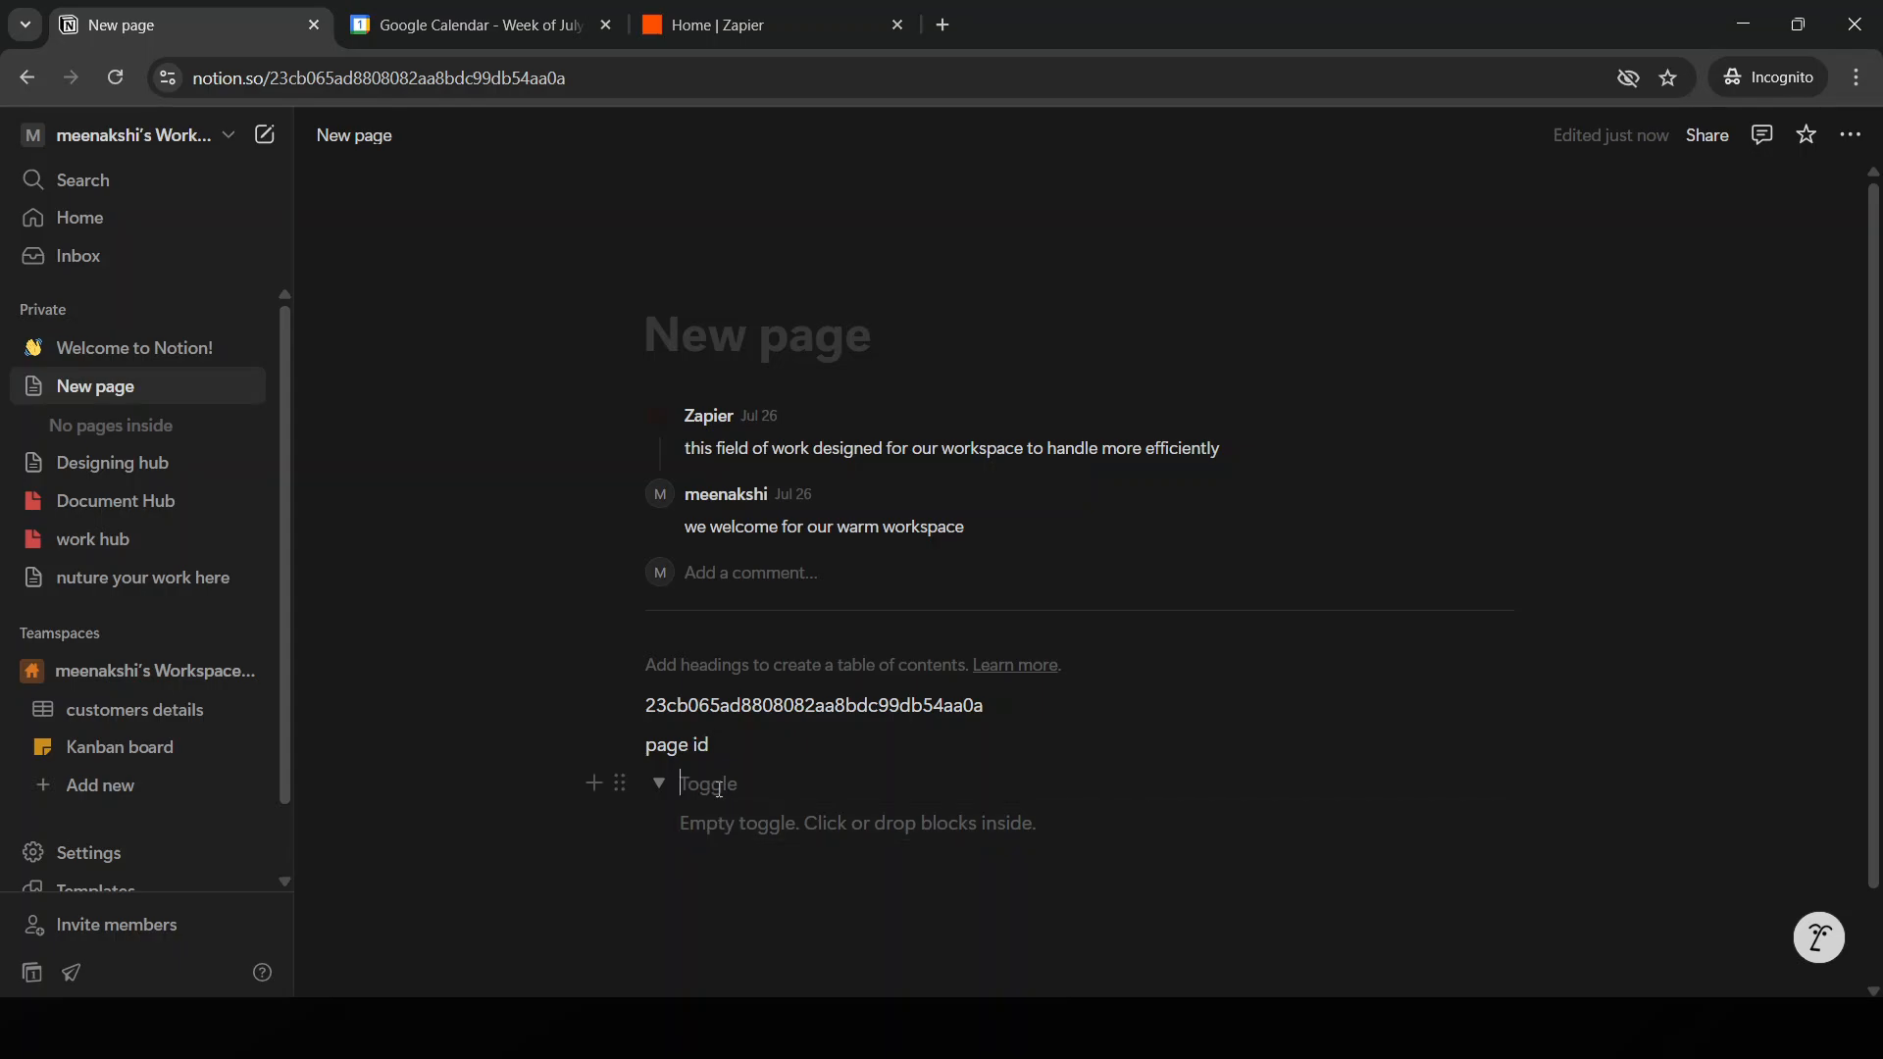
# Title the toggle "key" and add the text "board" inside it, followed by a blank line.
pyautogui.write('key')
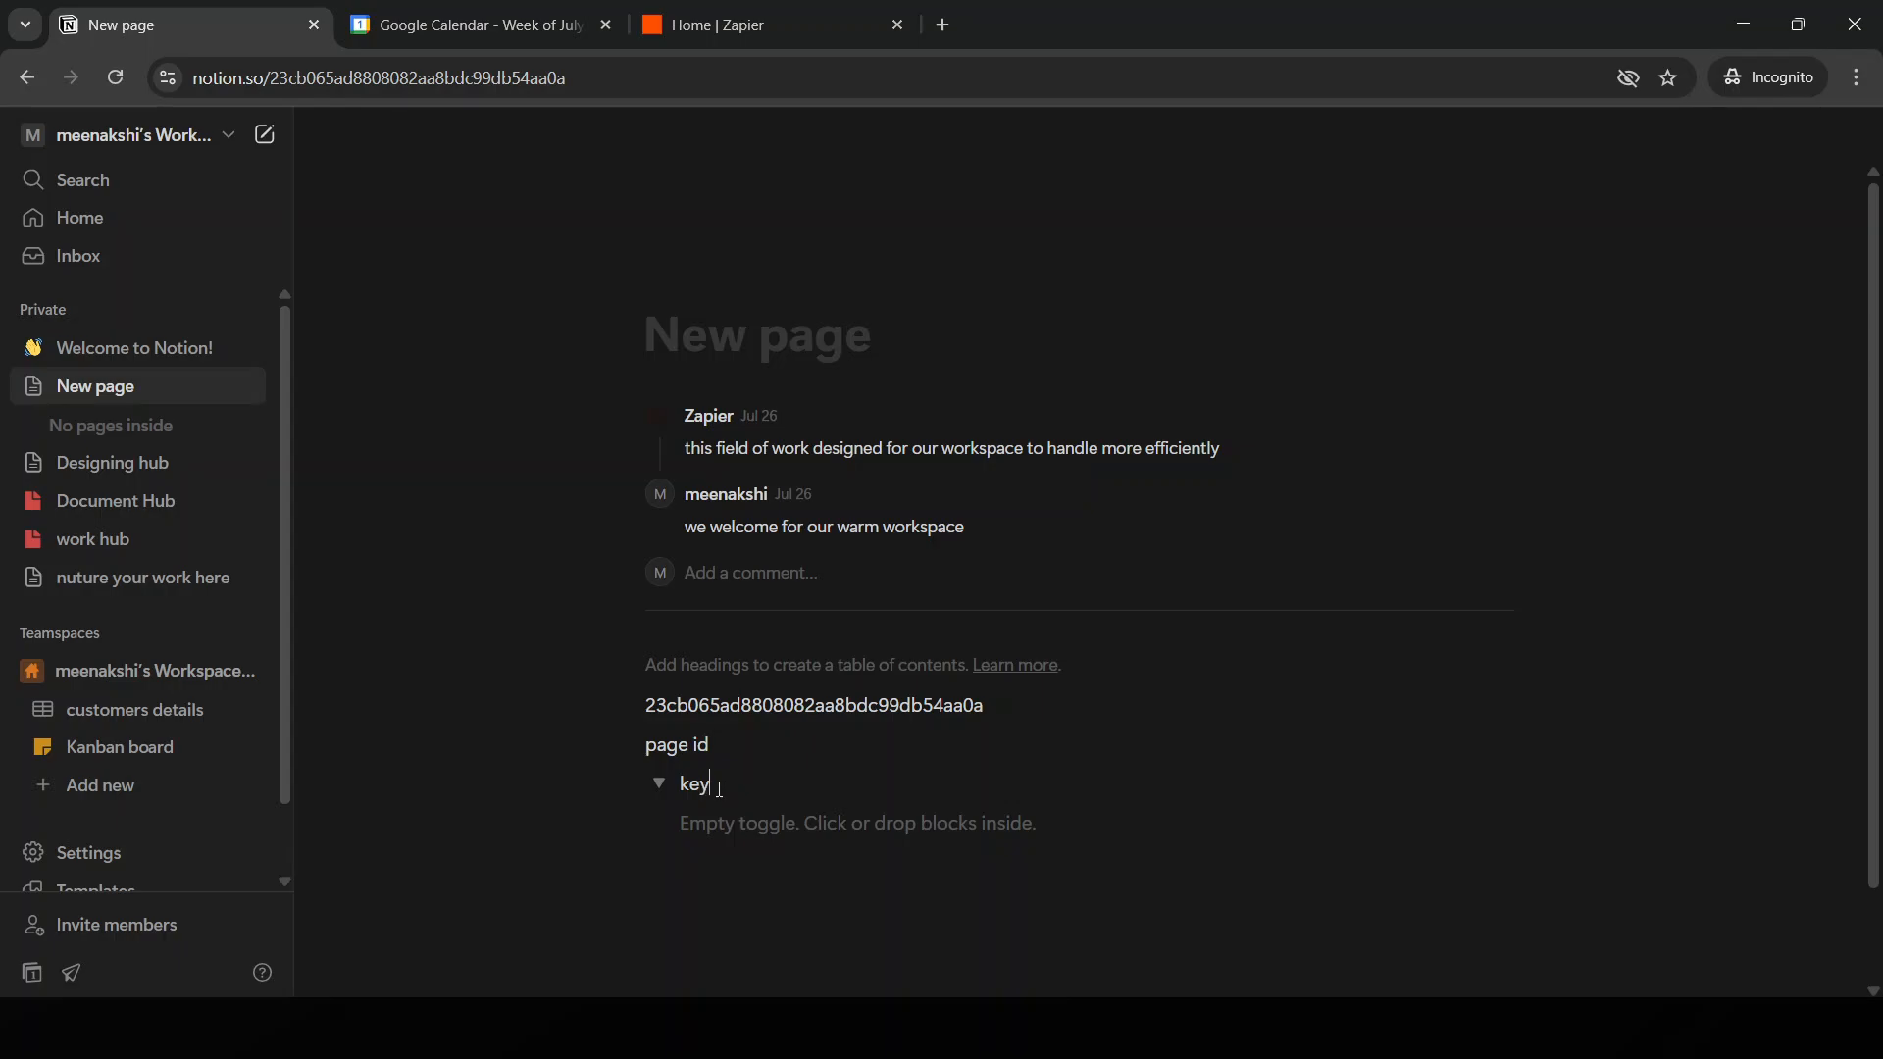
pyautogui.press('Return')
pyautogui.write('b')
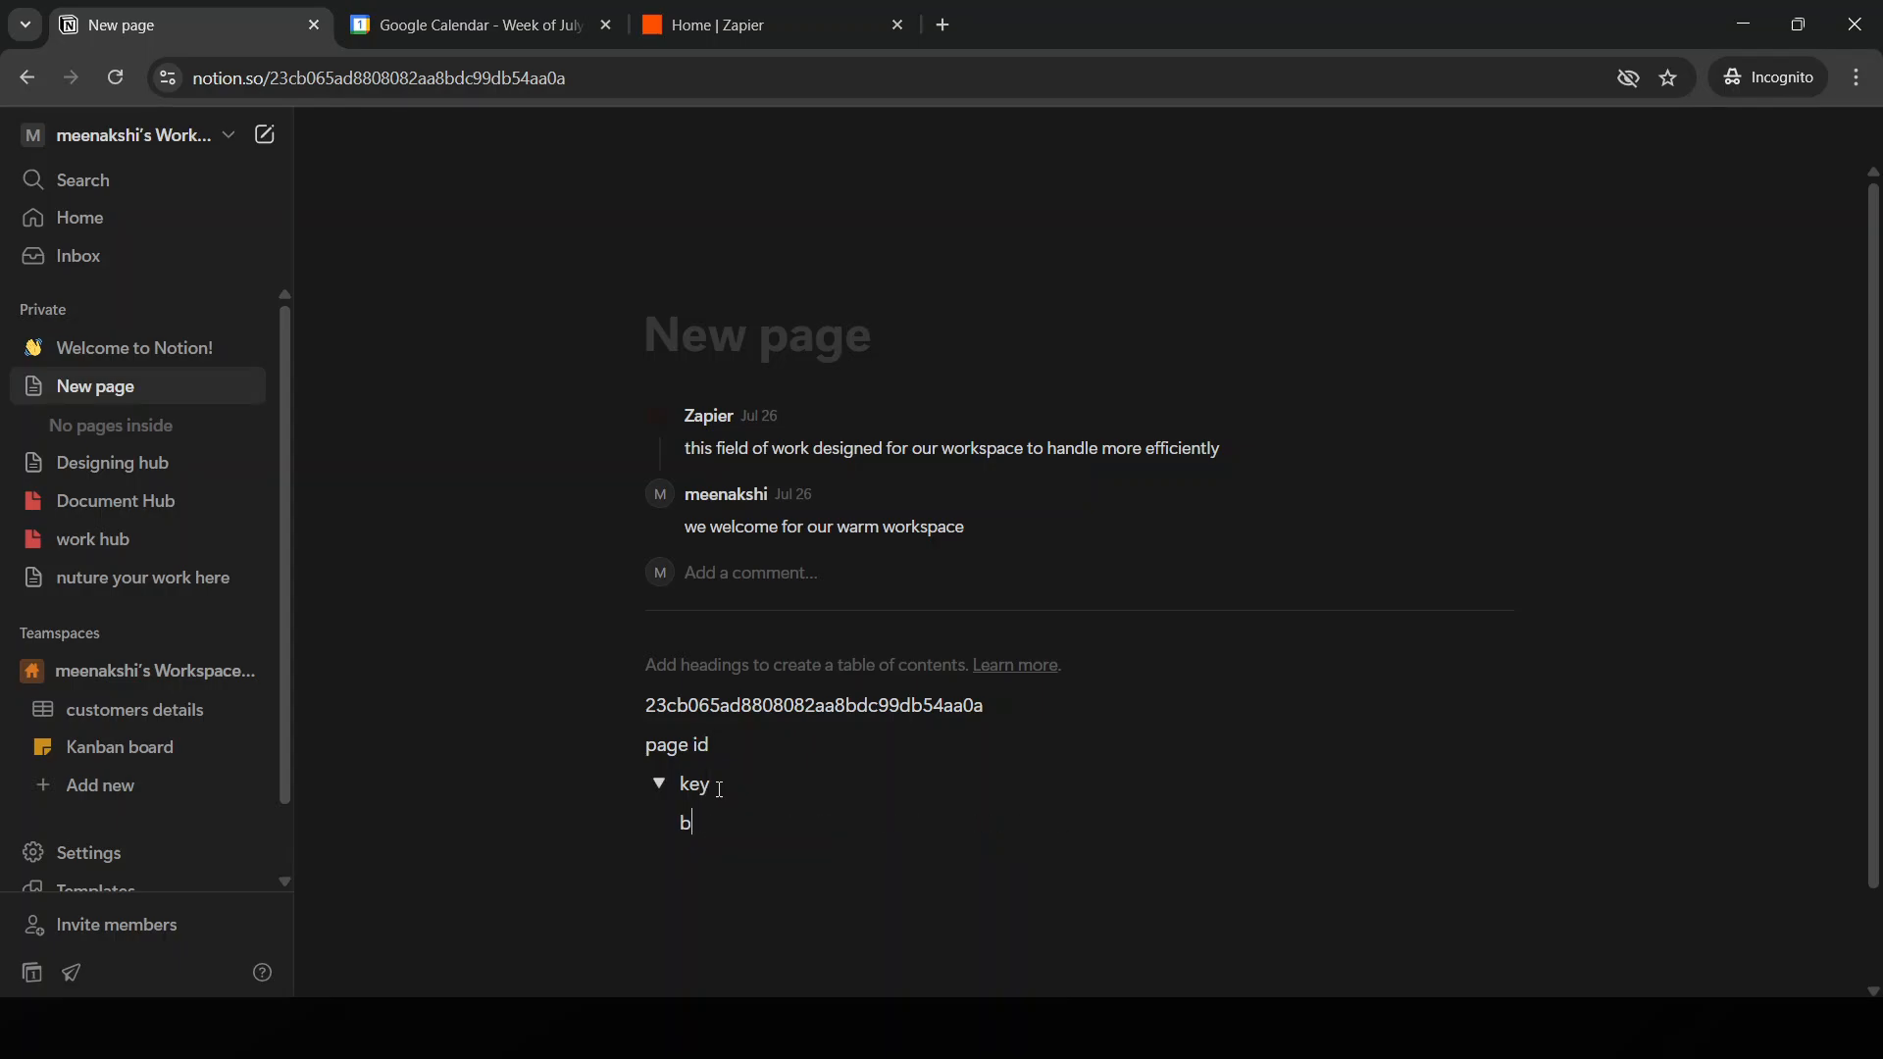
pyautogui.write('oard')
pyautogui.press('Return')
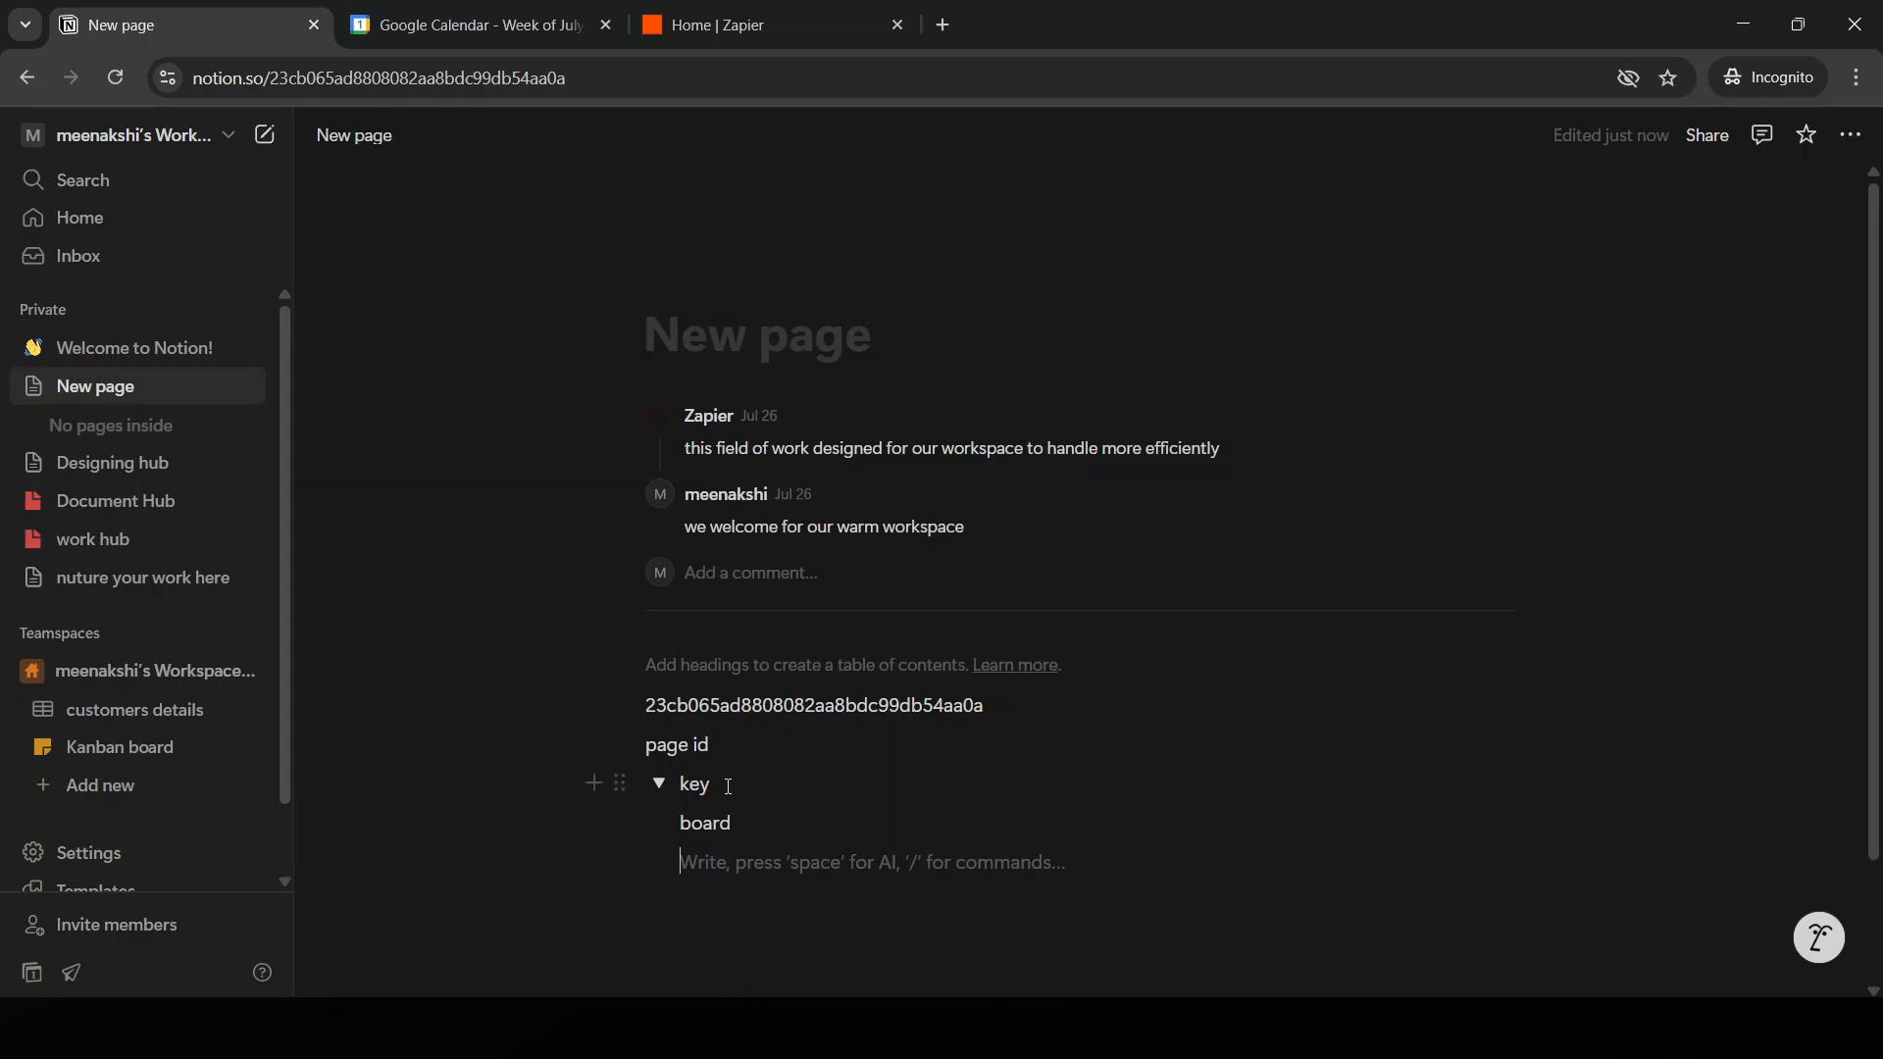
# Collapse and expand the "key" toggle several times to check how its nested content hides and shows.
pyautogui.click(733, 822)
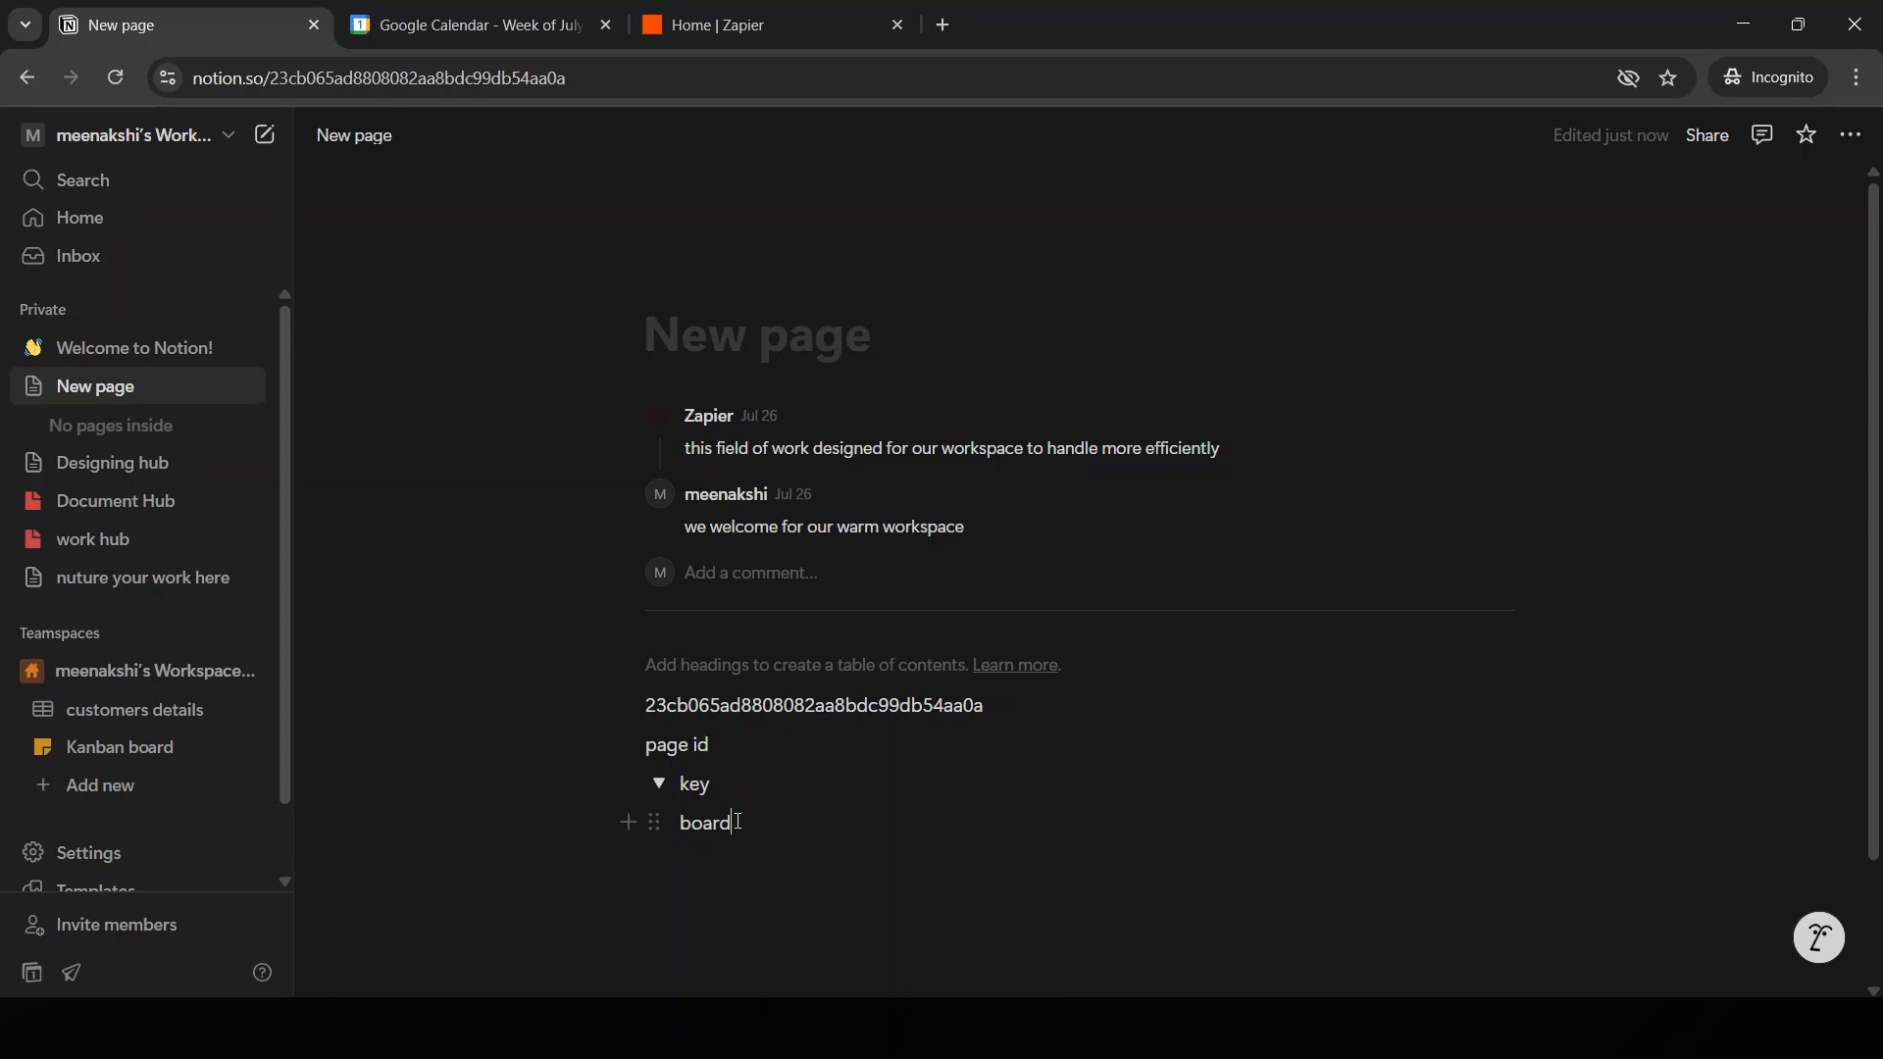
pyautogui.click(660, 788)
pyautogui.click(661, 787)
pyautogui.click(661, 788)
pyautogui.click(660, 786)
pyautogui.click(660, 786)
pyautogui.click(660, 786)
pyautogui.click(660, 786)
pyautogui.click(665, 790)
pyautogui.click(664, 801)
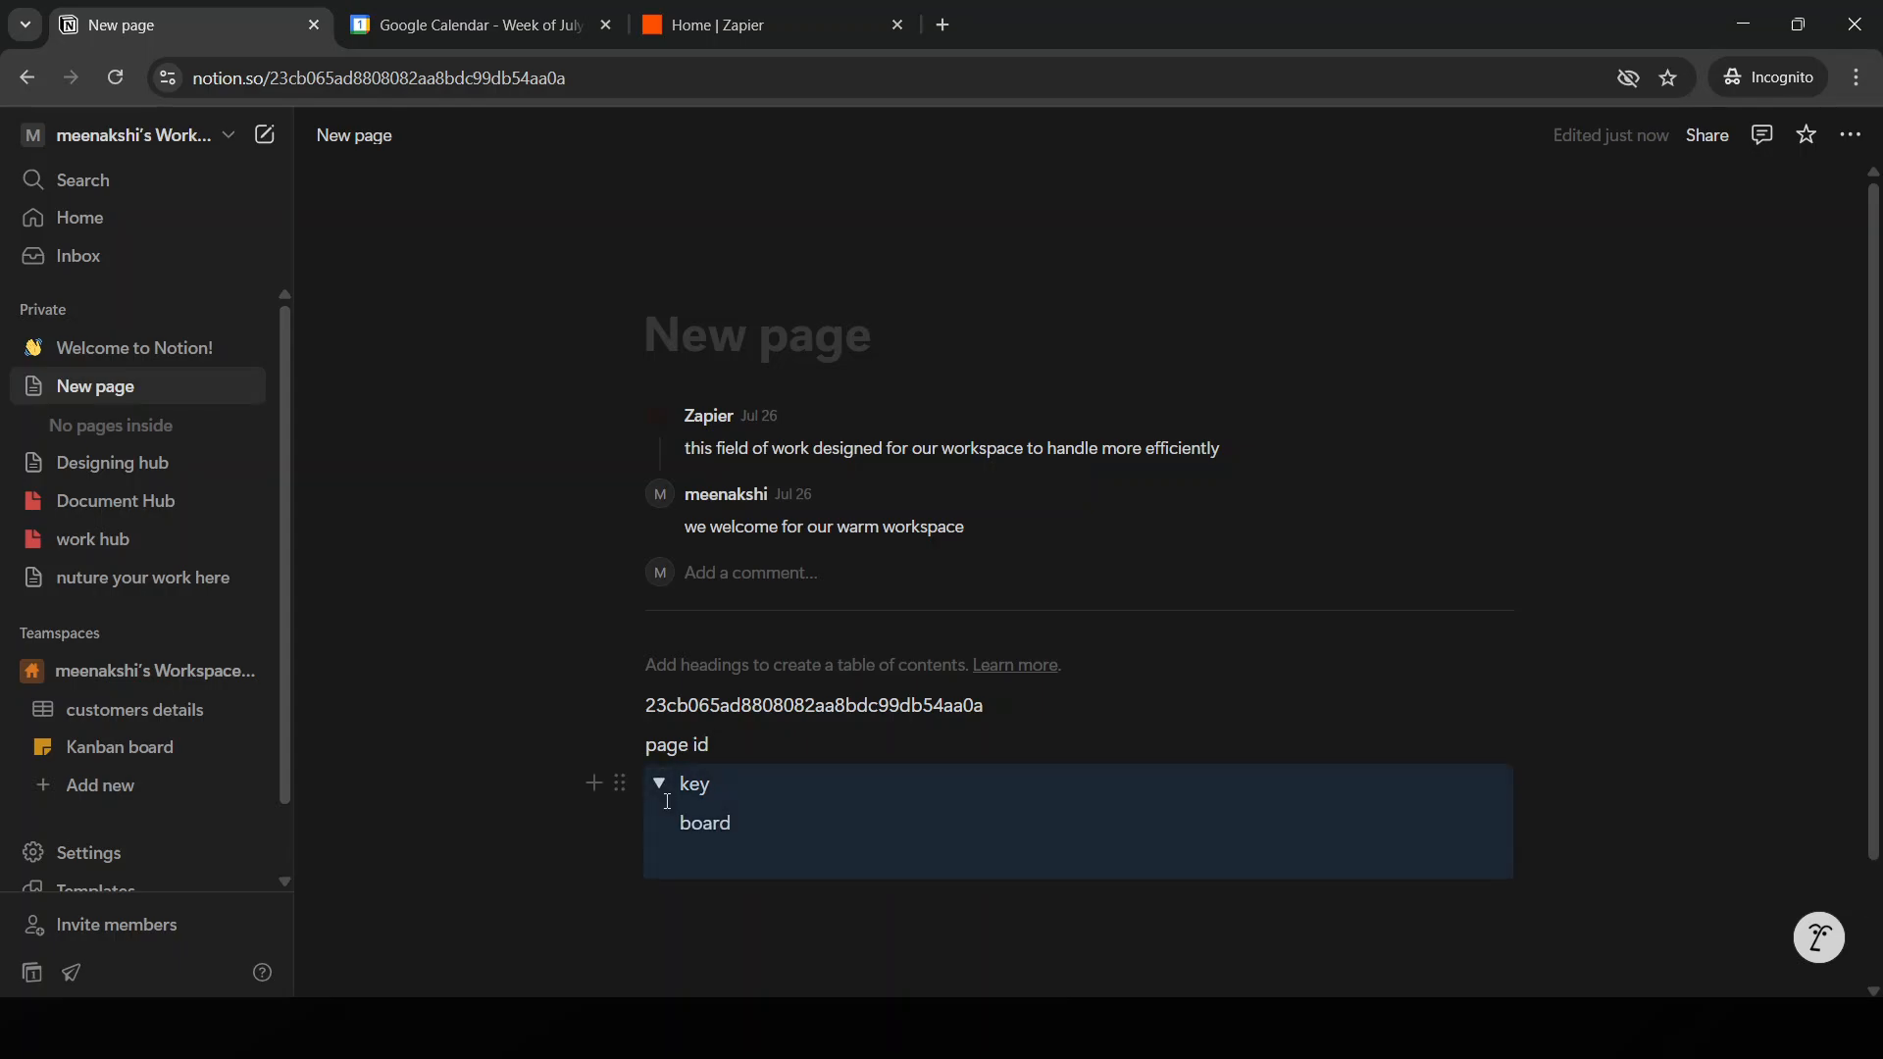
pyautogui.rightClick(813, 822)
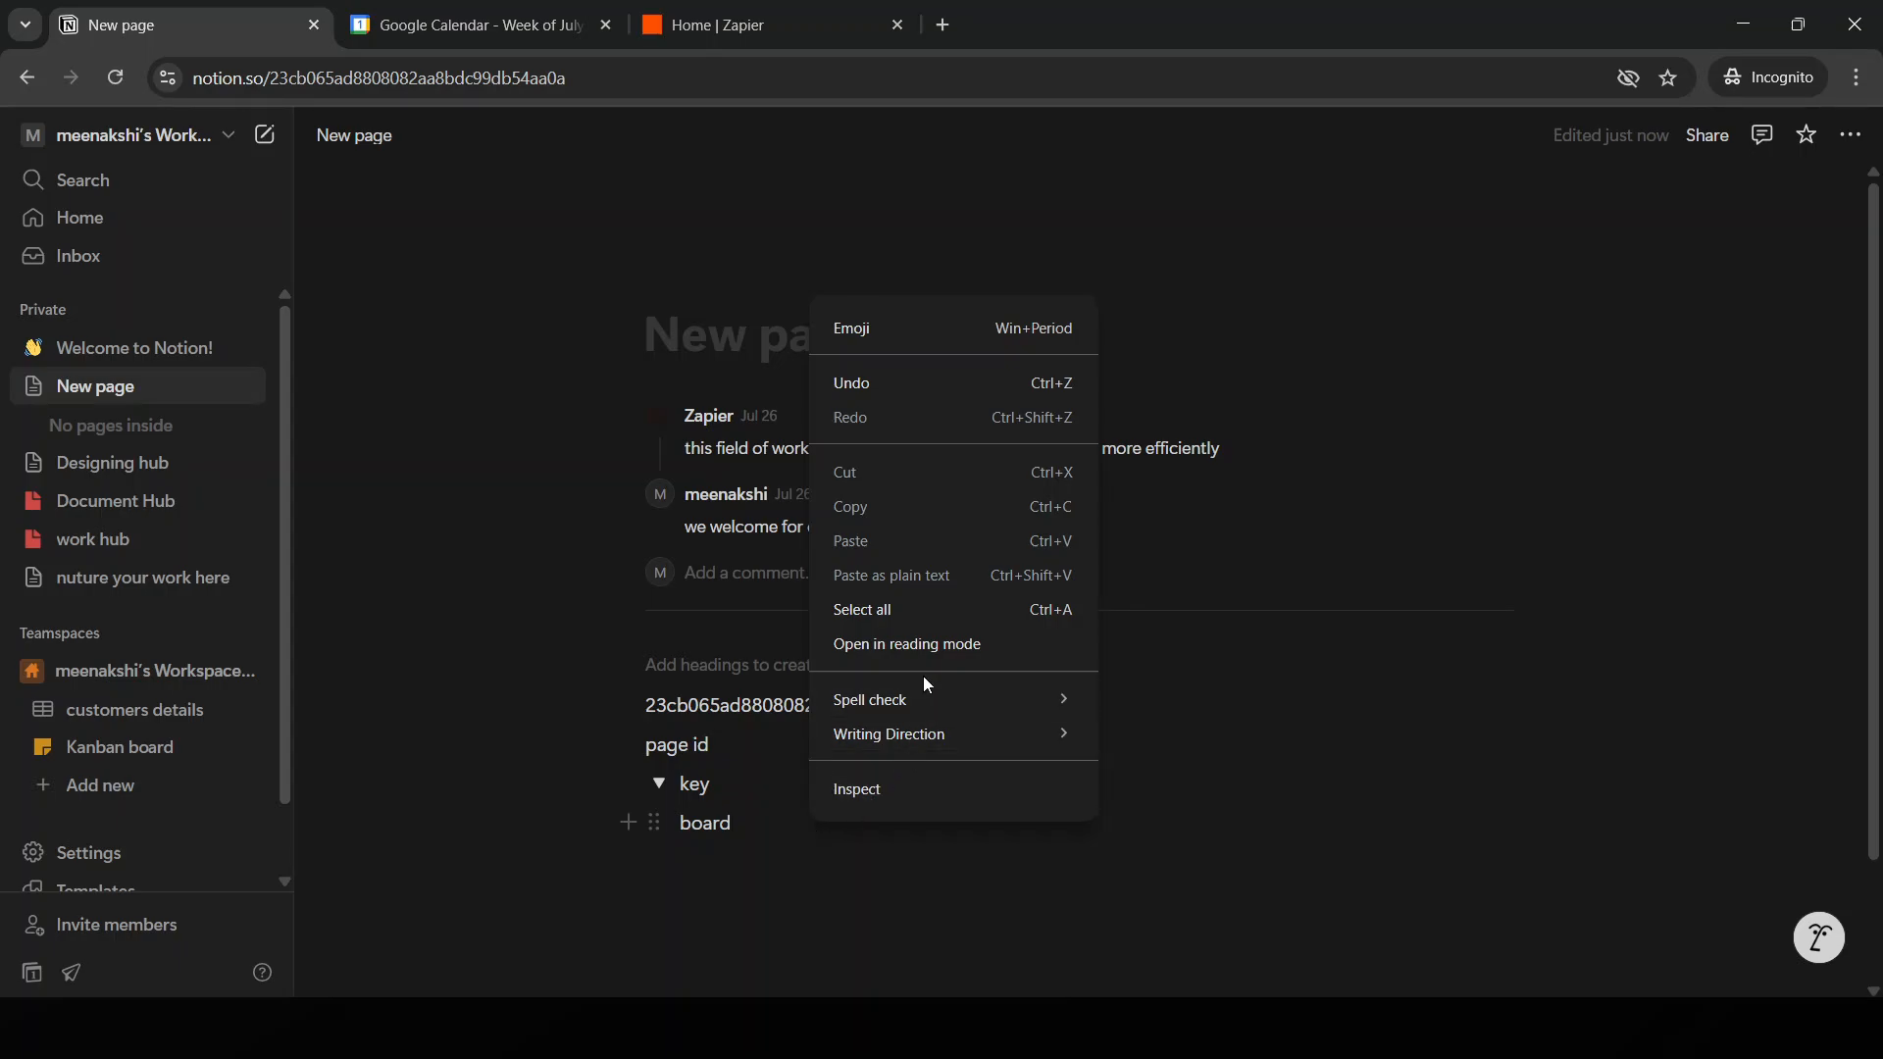
pyautogui.click(861, 870)
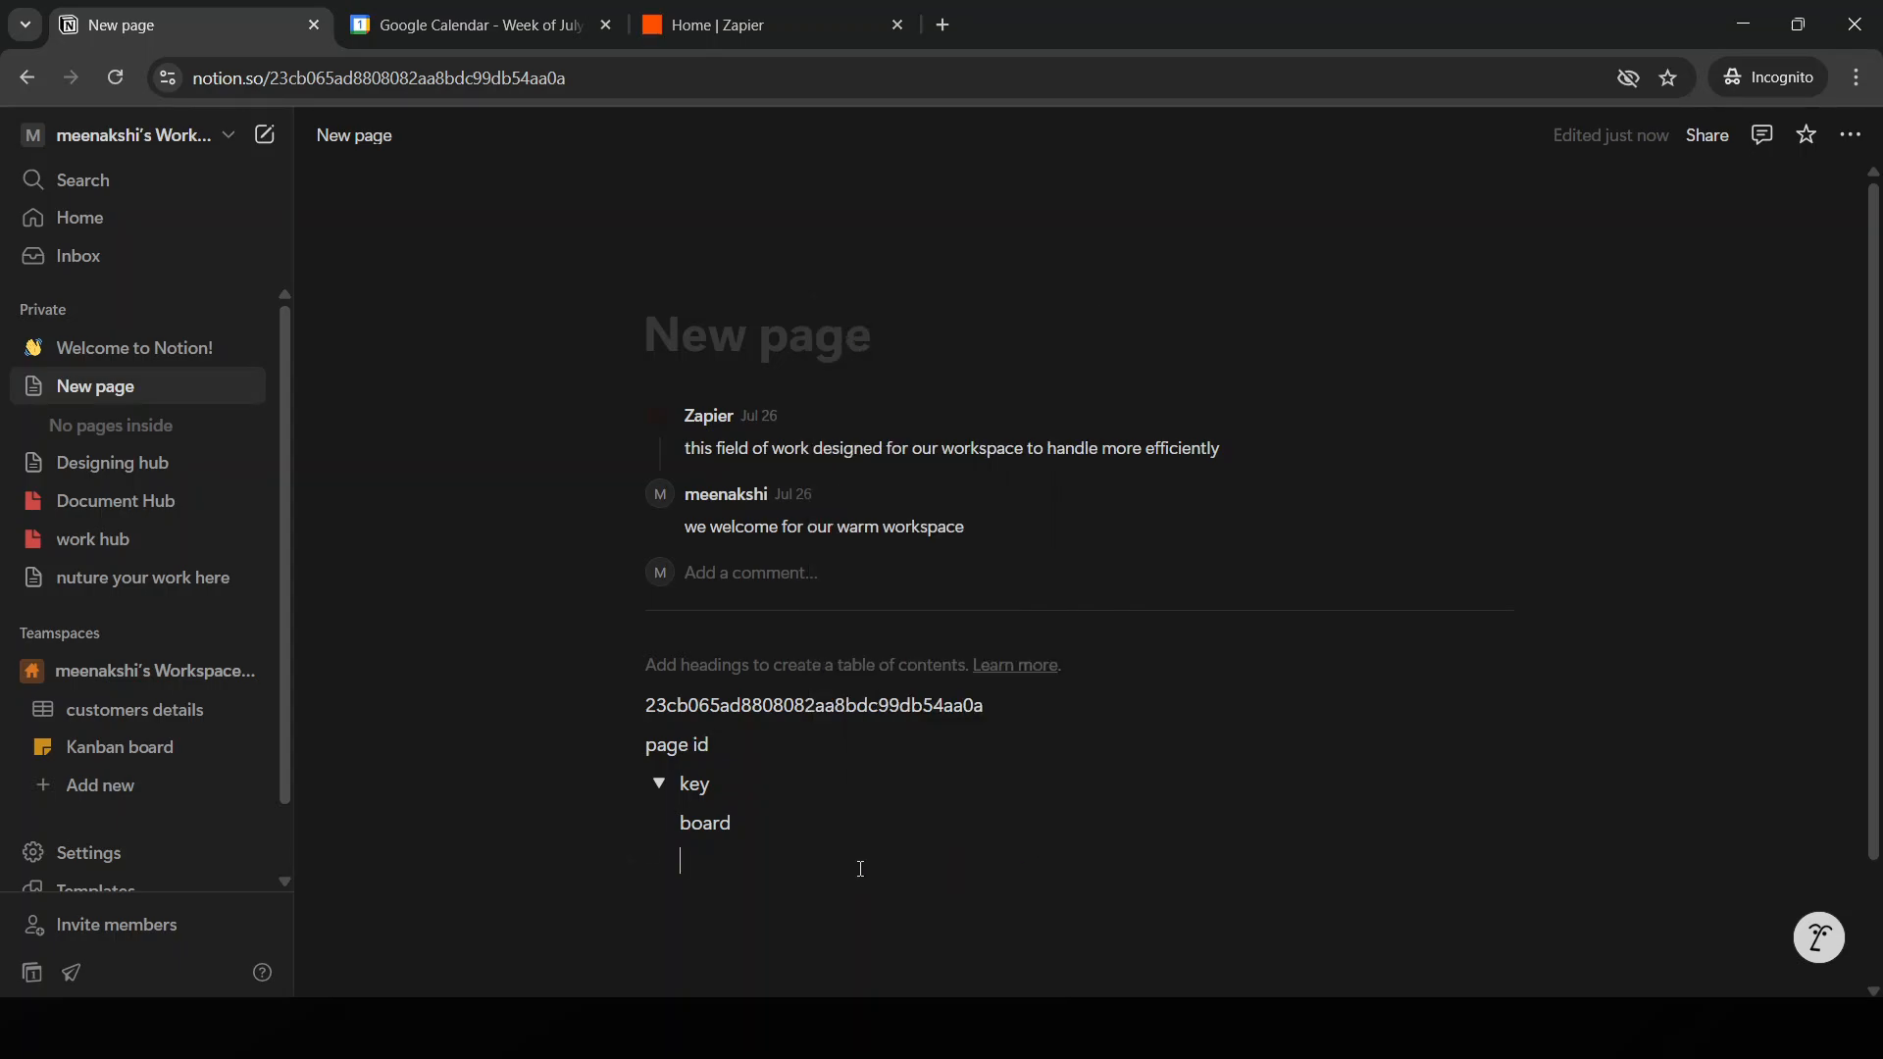
pyautogui.click(659, 784)
pyautogui.doubleClick(681, 789)
pyautogui.click(658, 784)
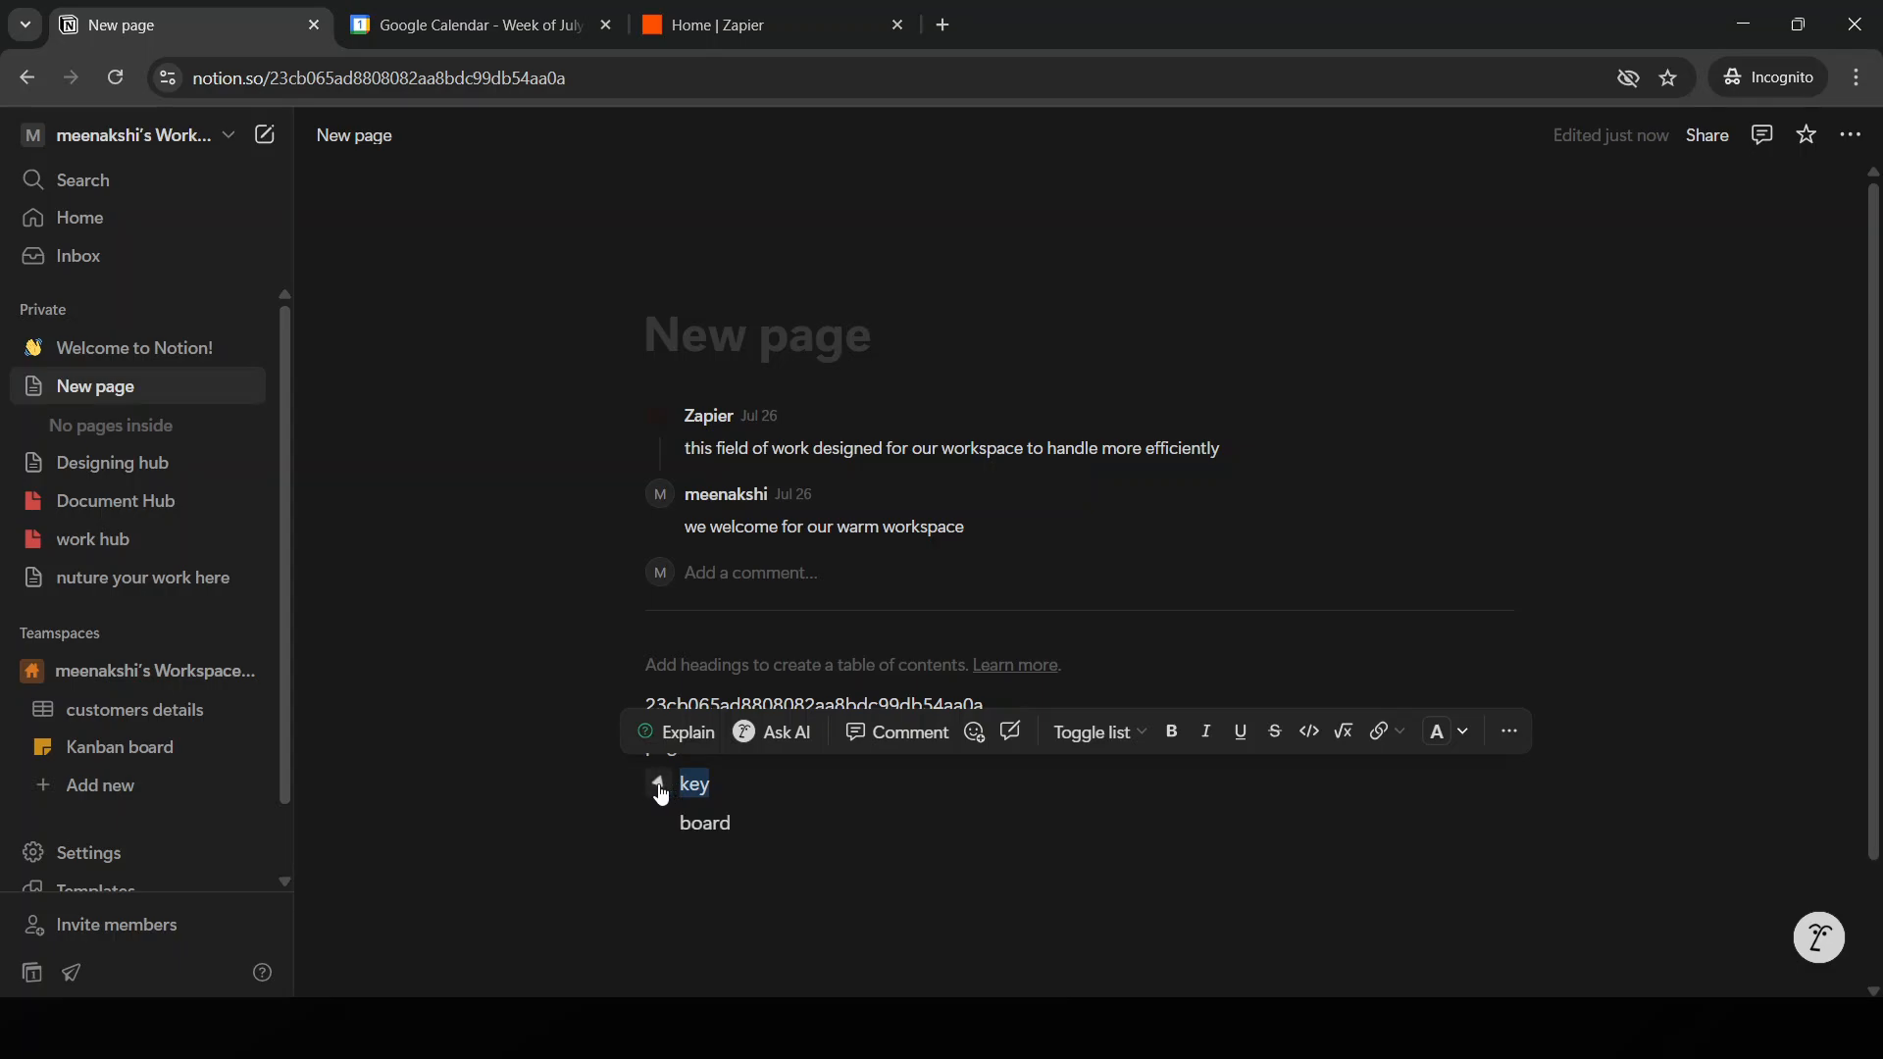
pyautogui.click(657, 806)
pyautogui.click(658, 808)
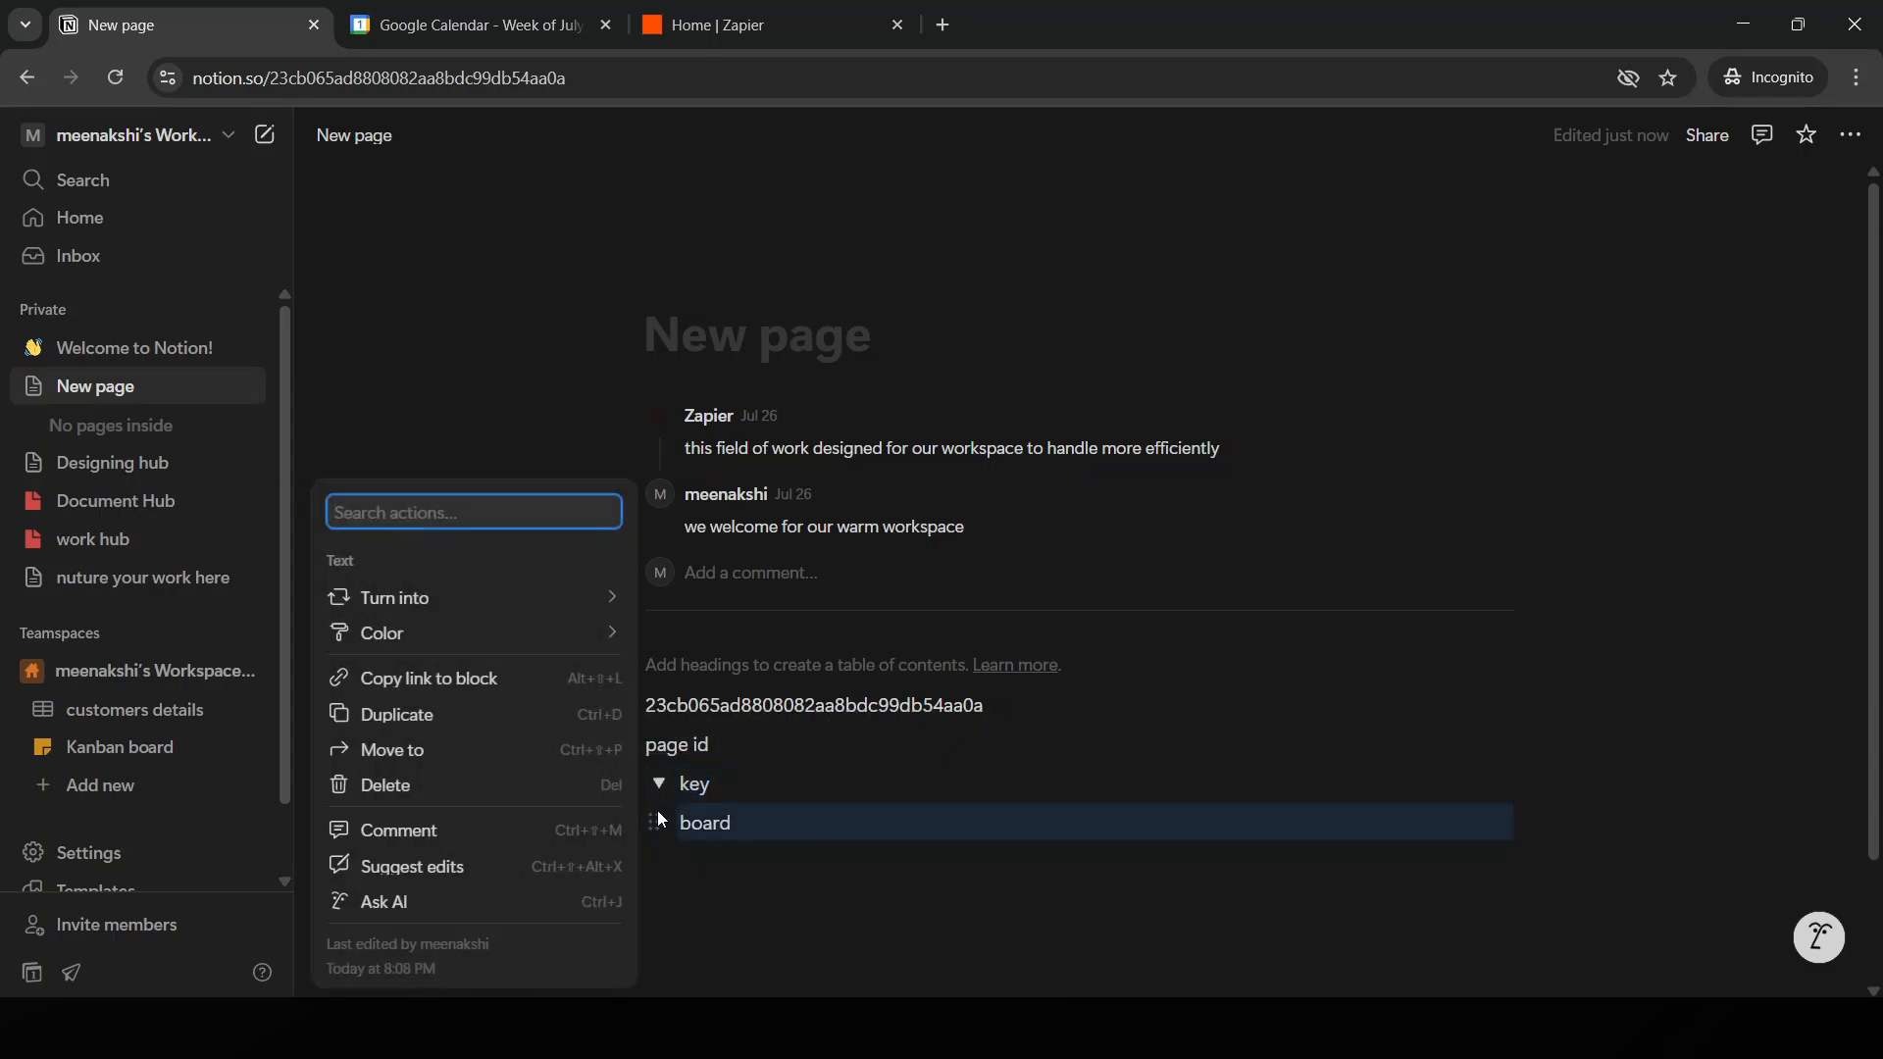
pyautogui.press('Escape')
# Close and reopen the "key" toggle again, leaving its nested "board" line expanded.
pyautogui.click(668, 785)
pyautogui.click(668, 784)
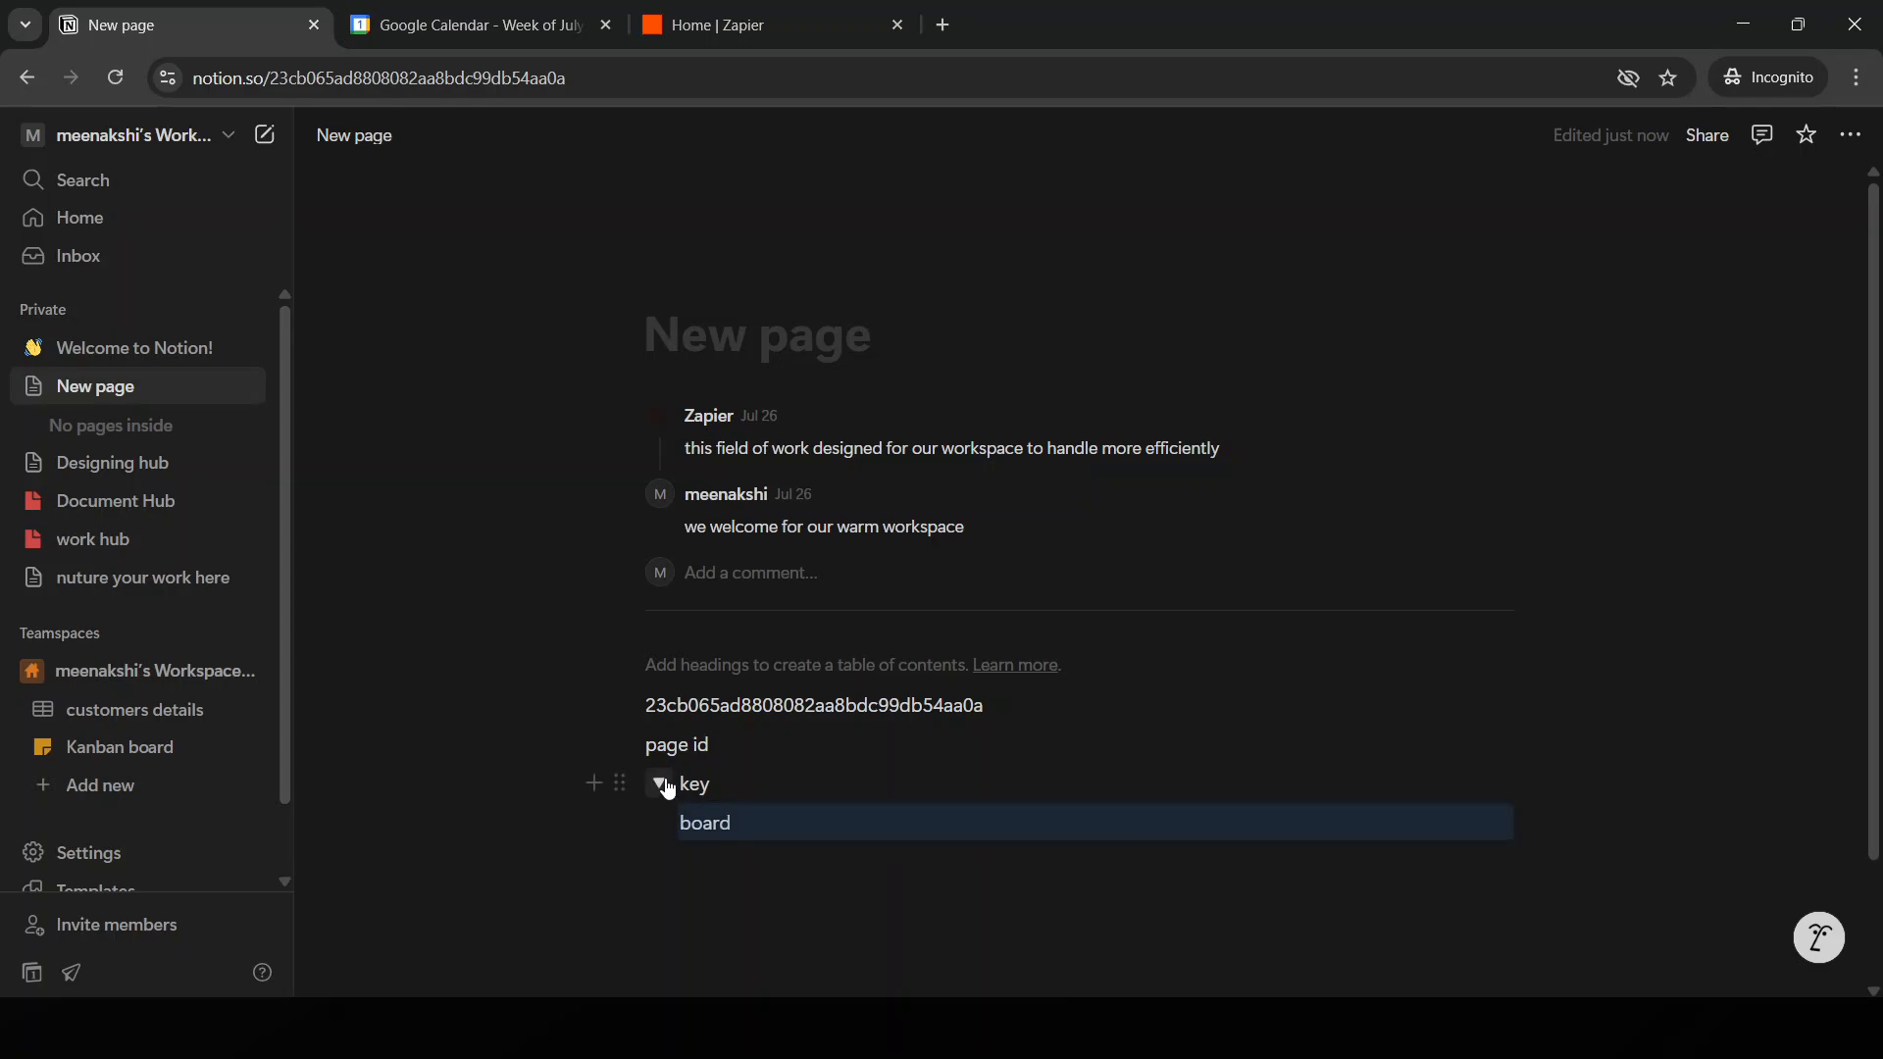
pyautogui.click(667, 785)
pyautogui.click(666, 785)
pyautogui.click(666, 785)
pyautogui.click(666, 785)
pyautogui.click(732, 791)
pyautogui.doubleClick(731, 791)
pyautogui.click(760, 829)
pyautogui.doubleClick(761, 830)
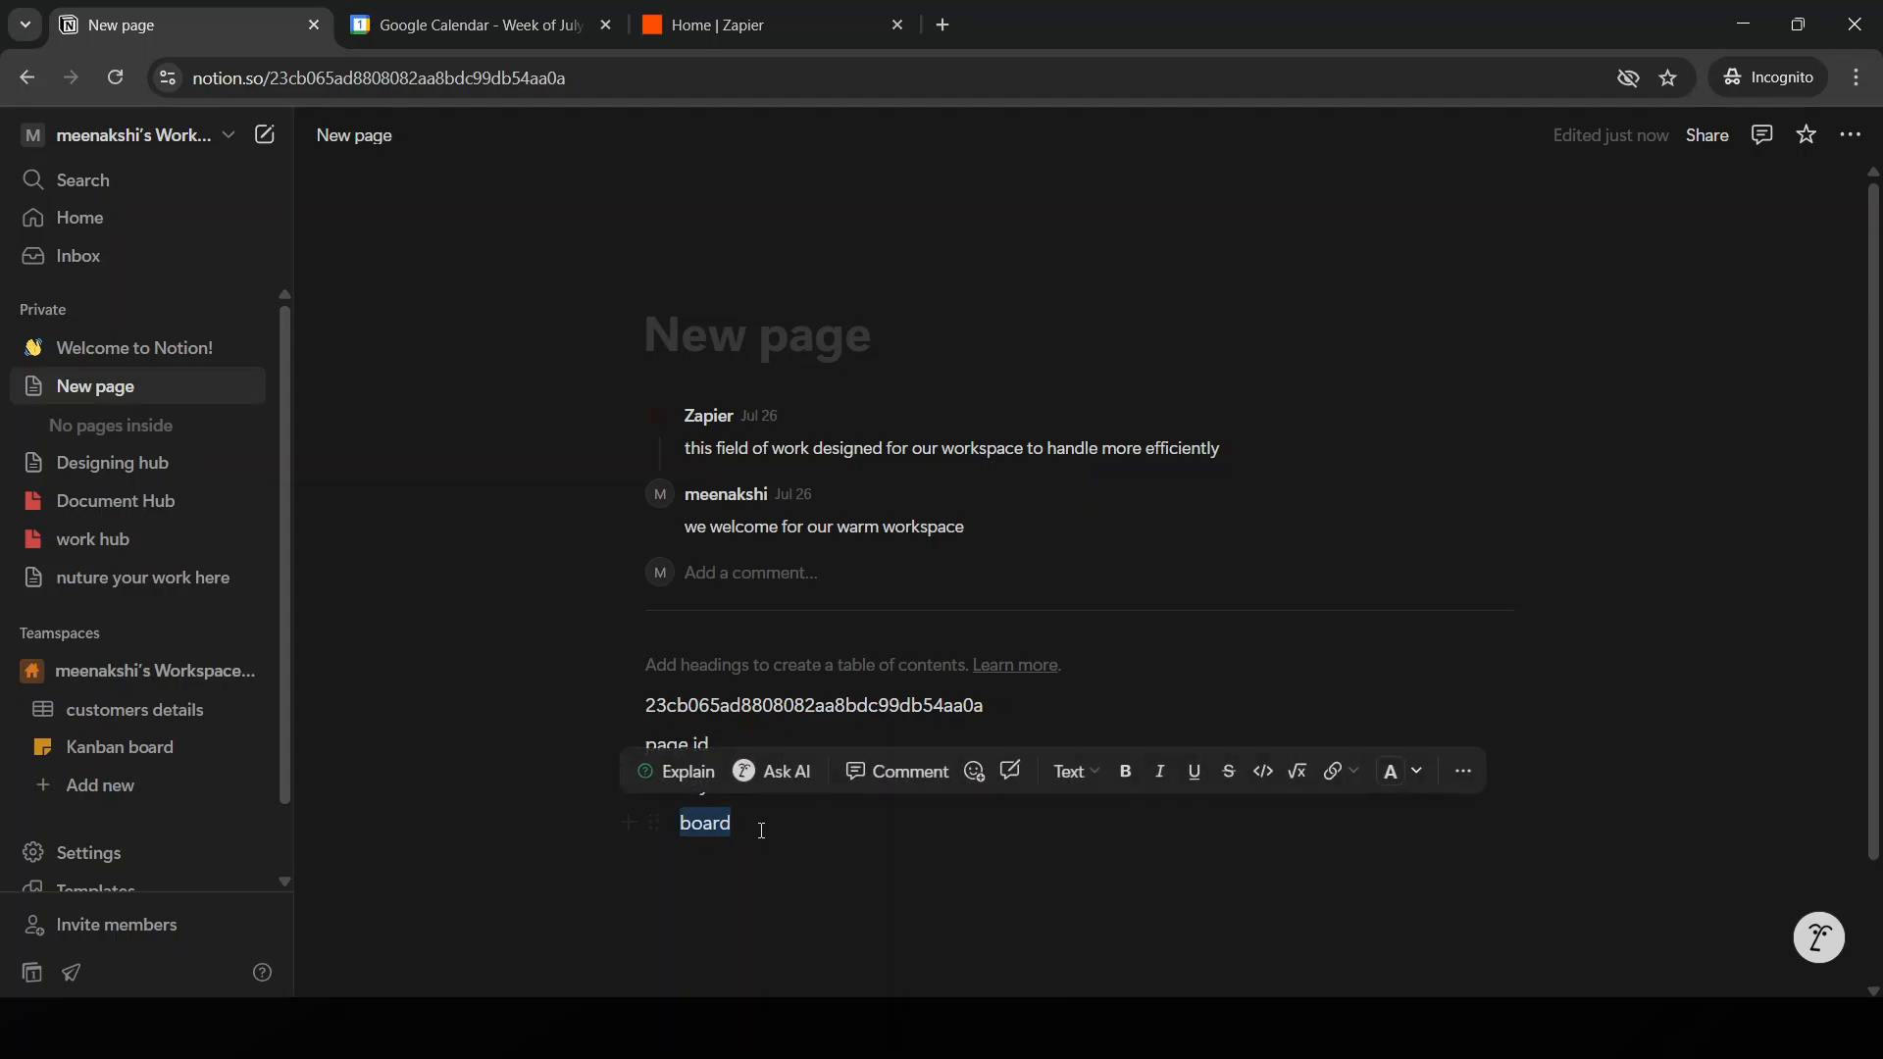
pyautogui.click(1331, 851)
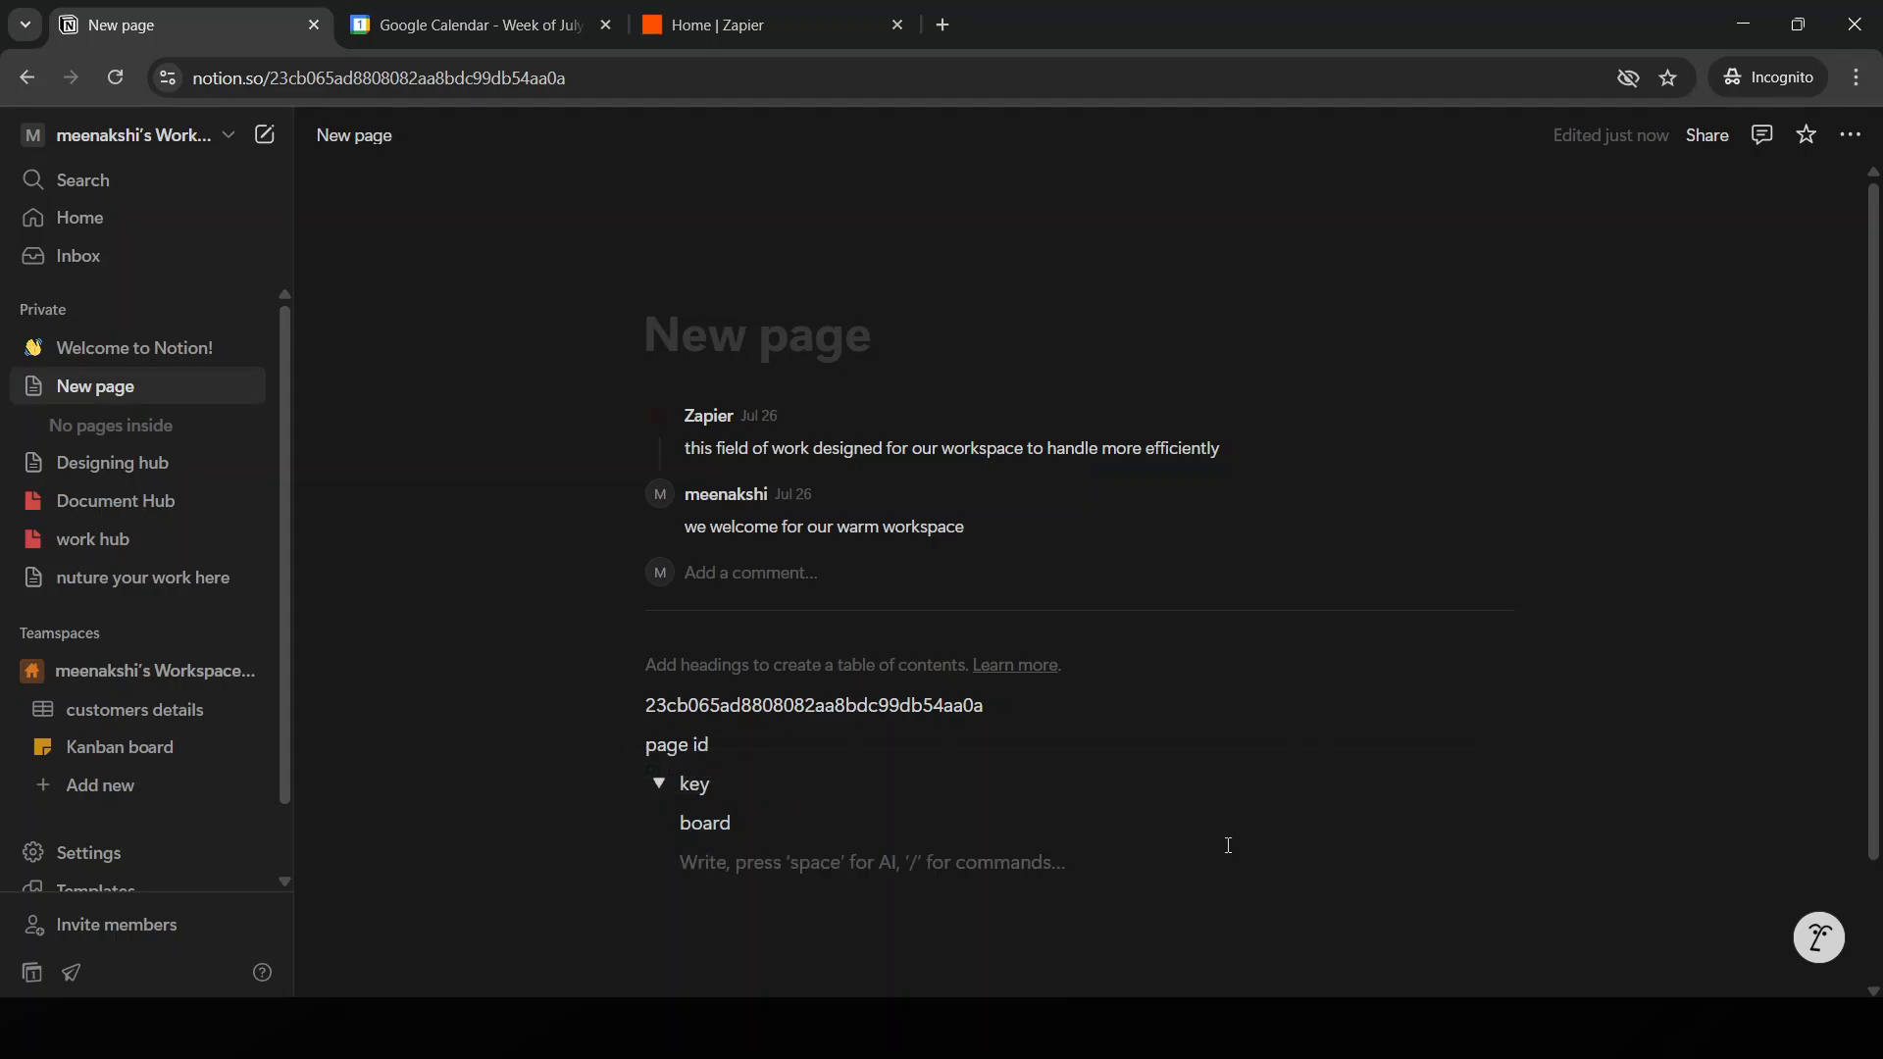
# Make the toggle title "key" bold and underlined, and underline the nested text "board".
pyautogui.doubleClick(699, 789)
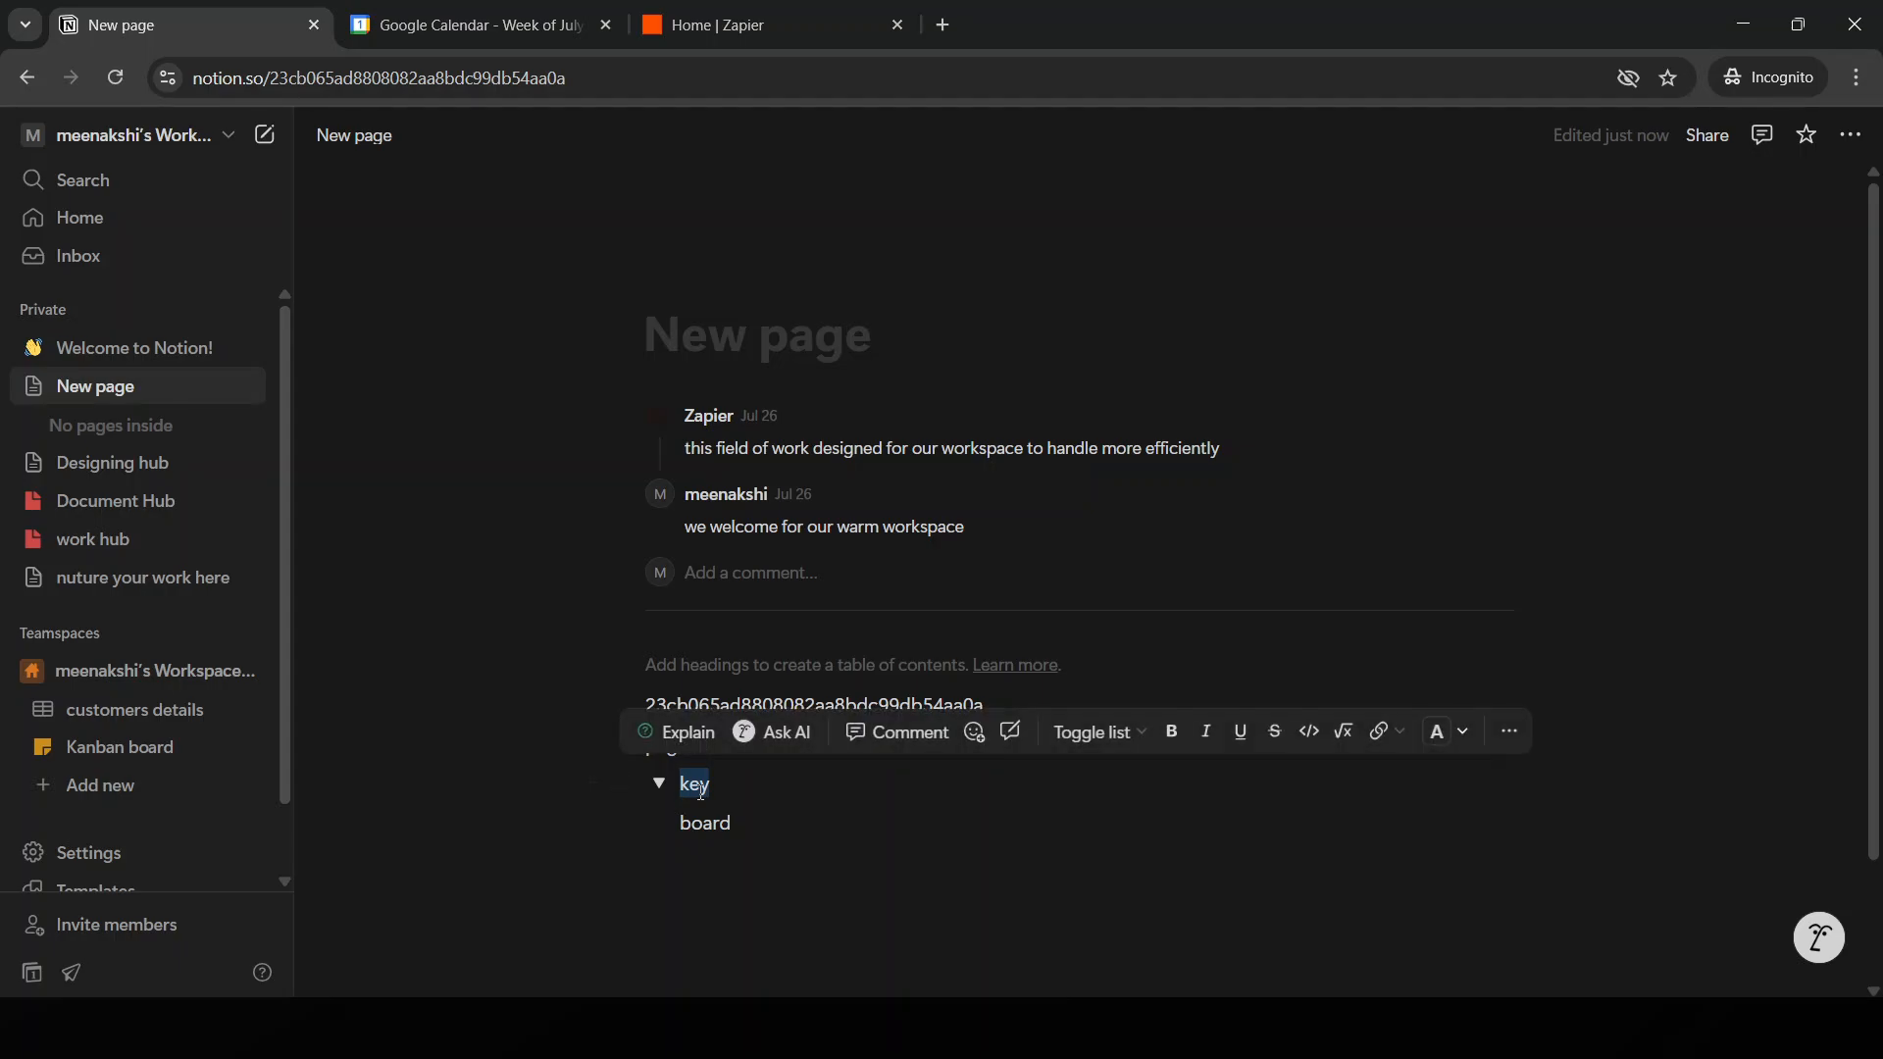
pyautogui.click(1173, 734)
pyautogui.doubleClick(724, 826)
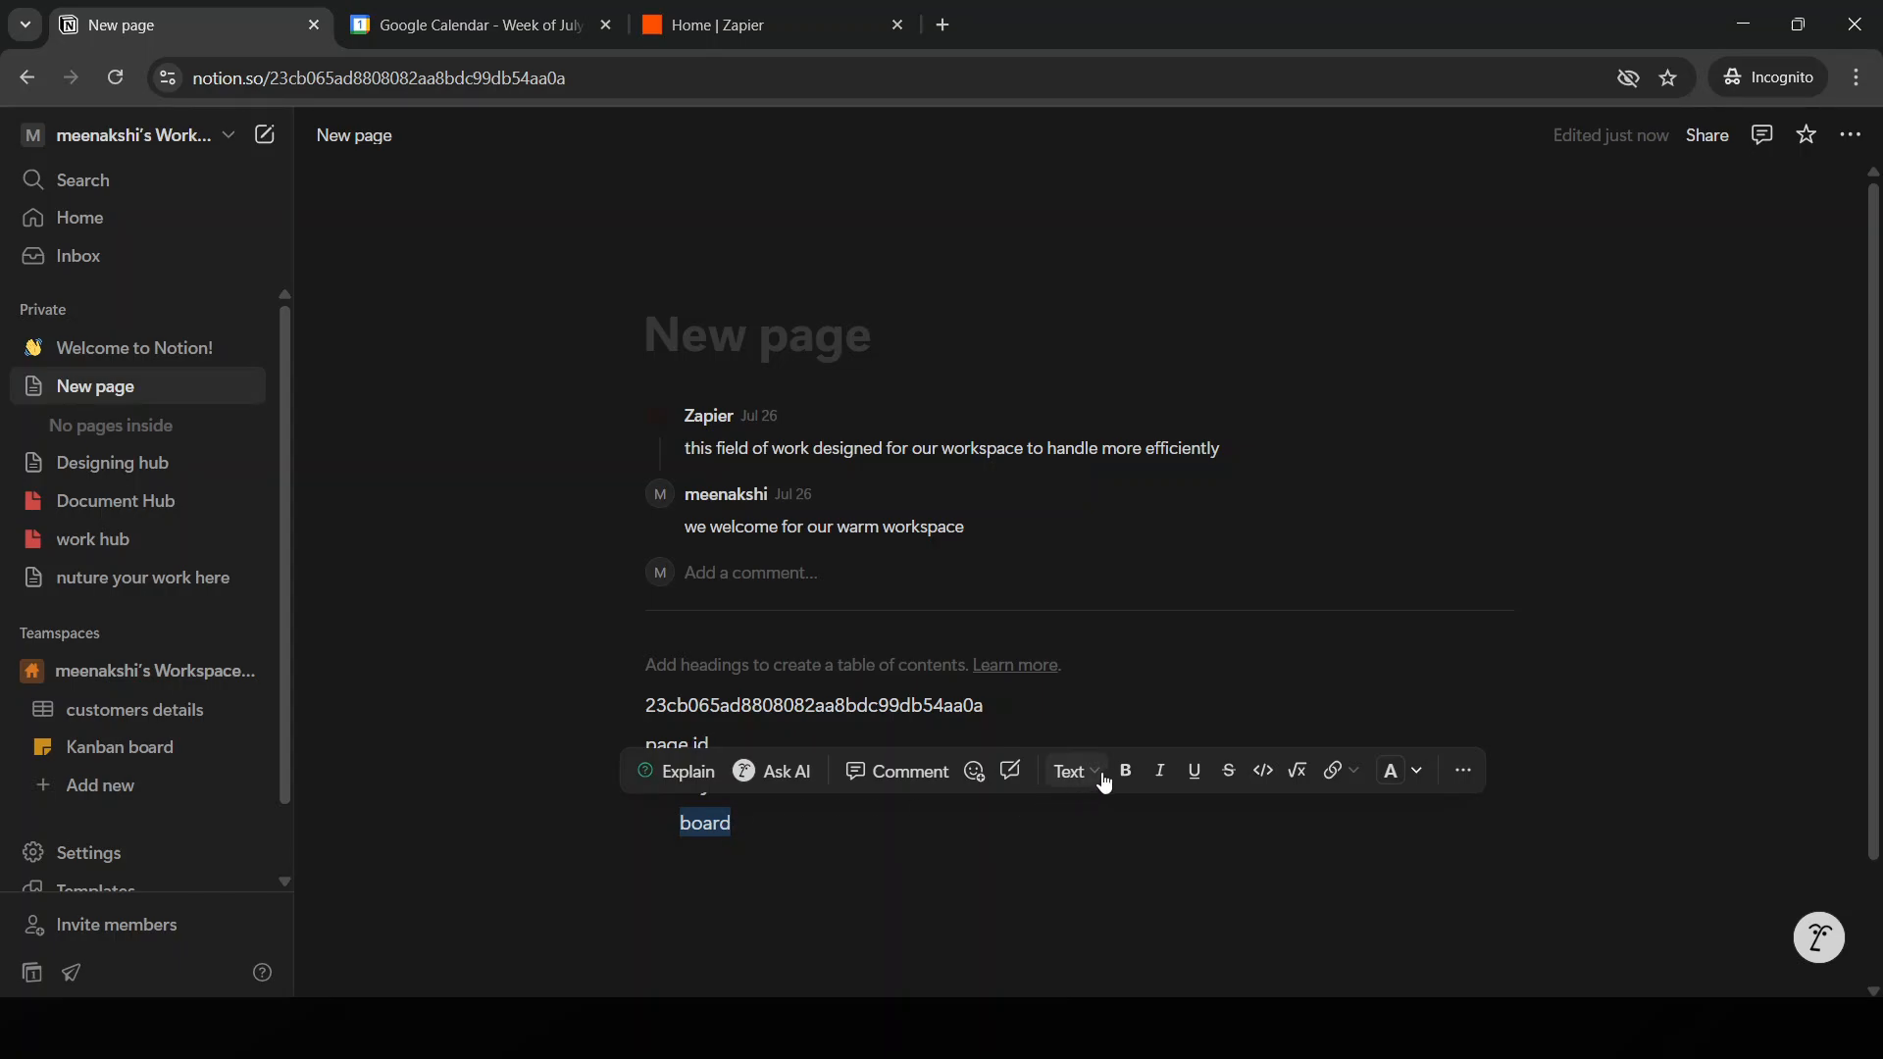
pyautogui.click(1193, 772)
pyautogui.press('Escape')
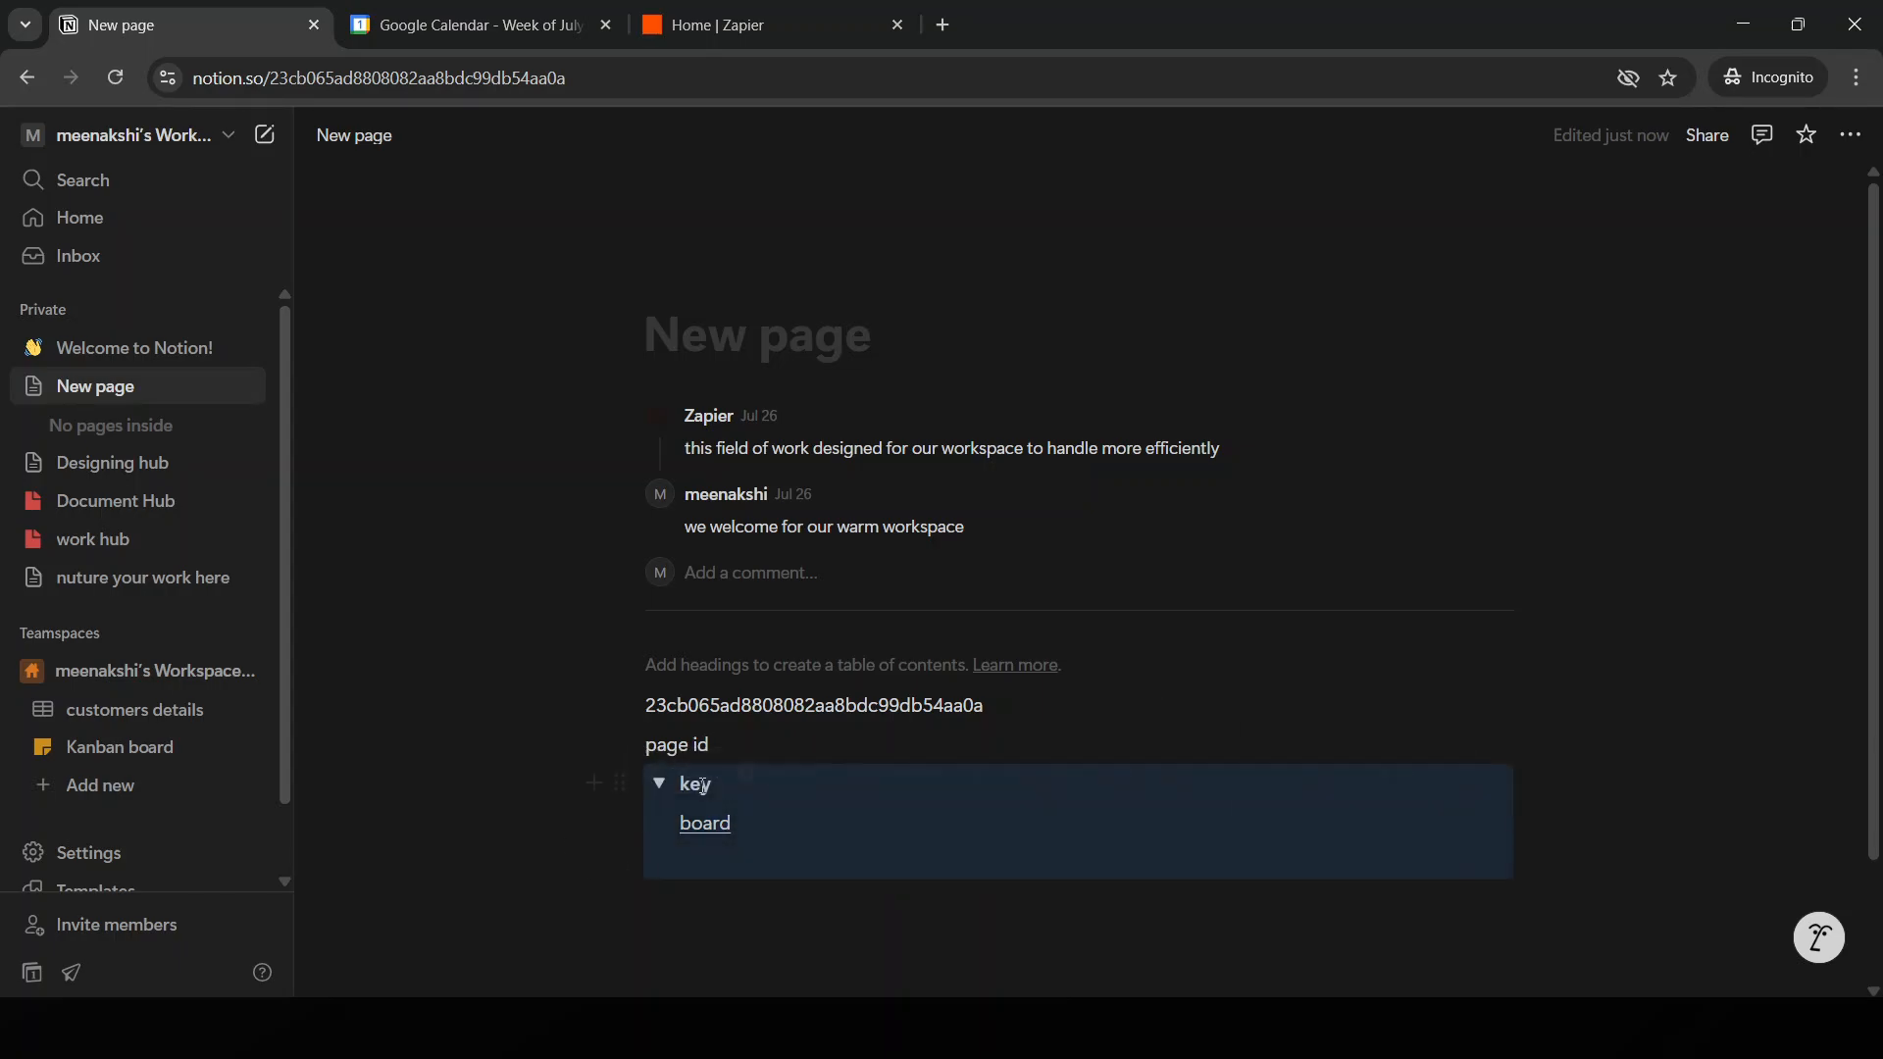
pyautogui.doubleClick(703, 784)
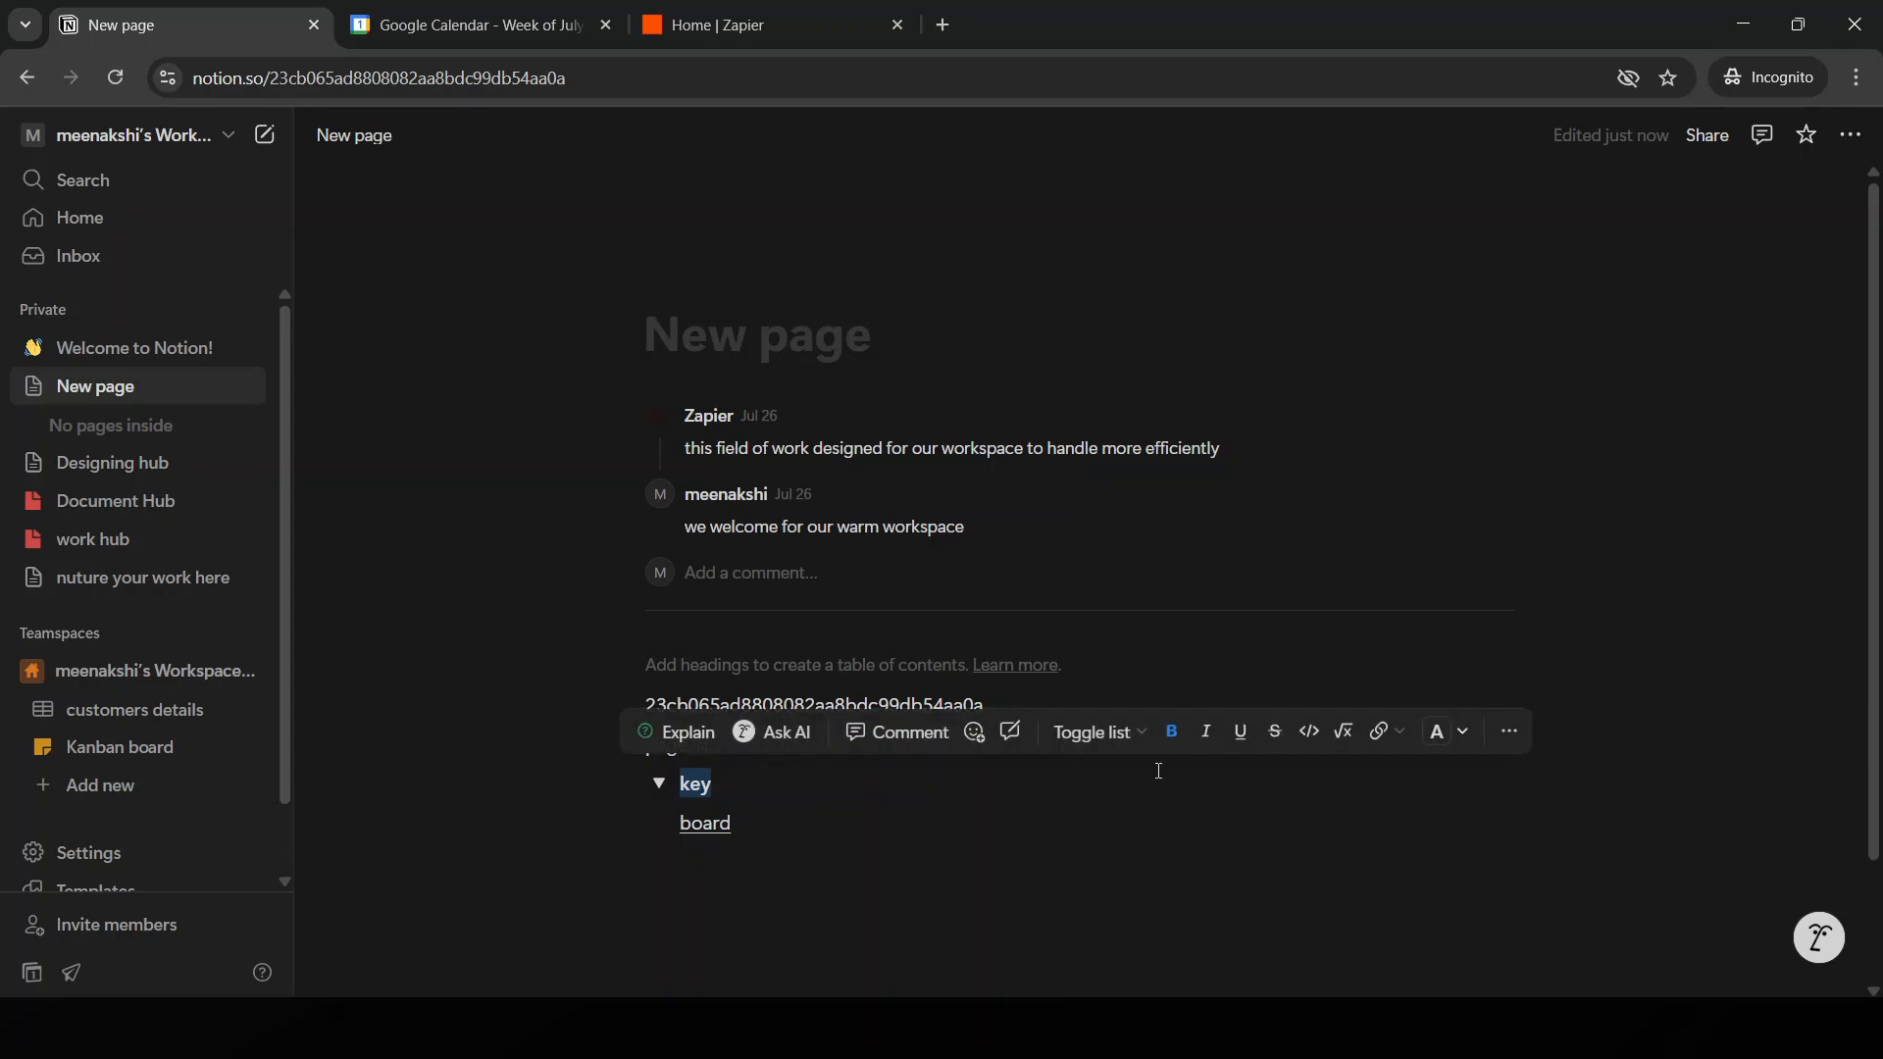
pyautogui.click(1241, 732)
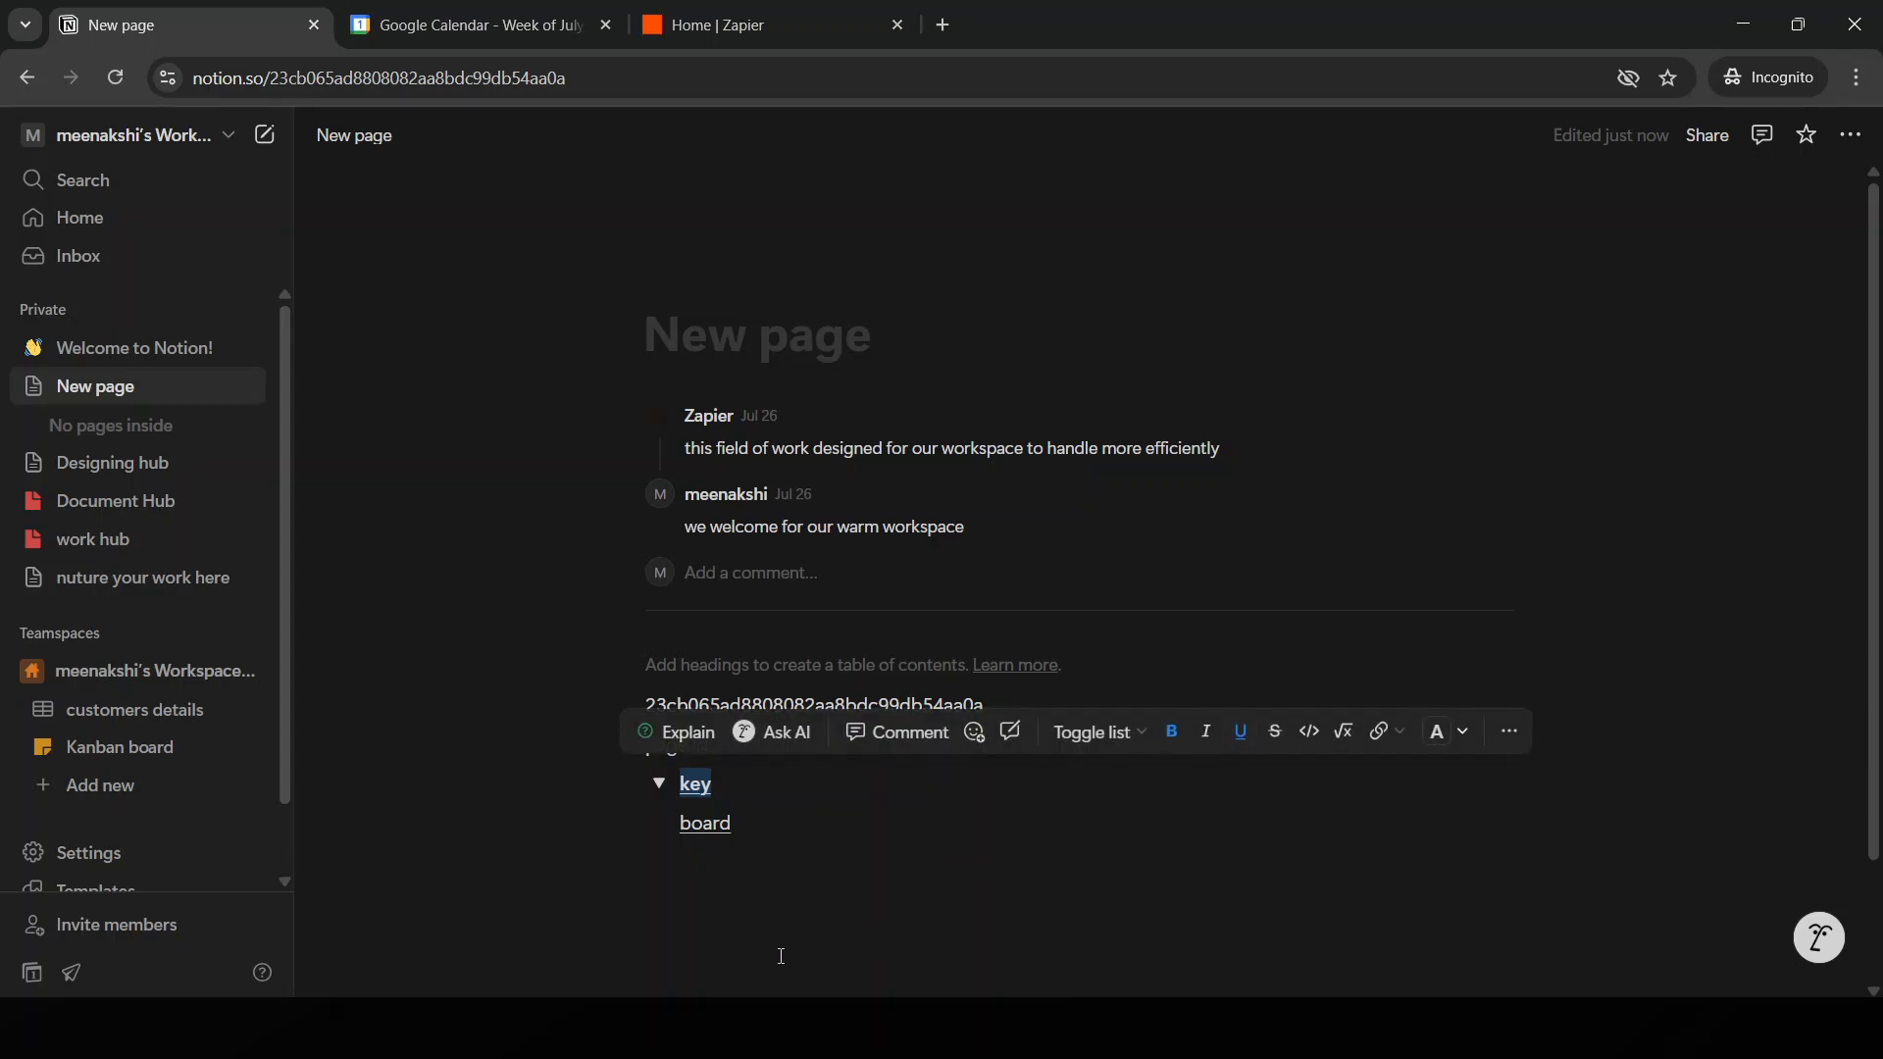